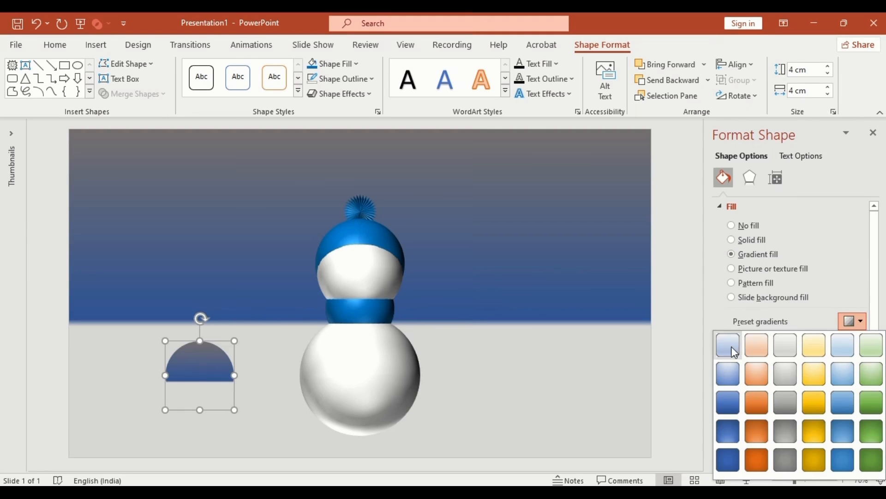
- Apply a horizontal linear gradient whose first stop is dark blue at 34% and fully transparent
{"action": "left_click", "coordinate": [733, 347]}
{"action": "left_click", "coordinate": [857, 364]}
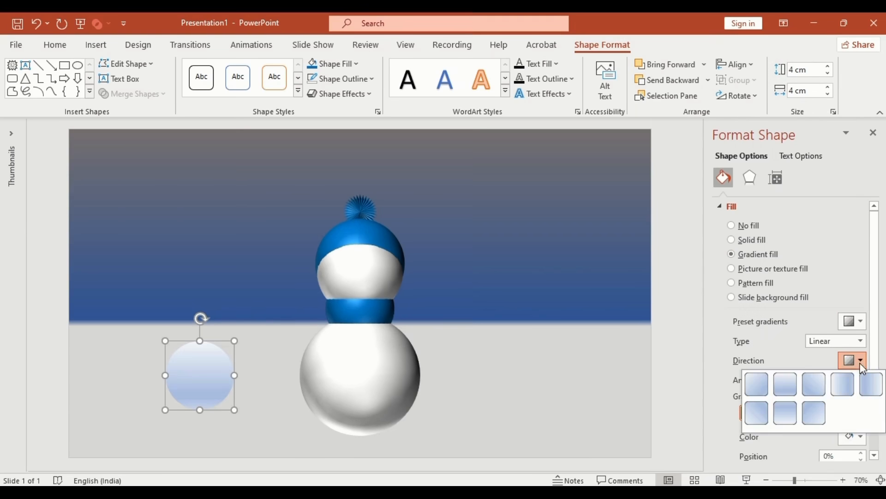
{"action": "left_click", "coordinate": [850, 383]}
{"action": "scroll", "coordinate": [867, 406], "scroll_direction": "down", "scroll_amount": 3}
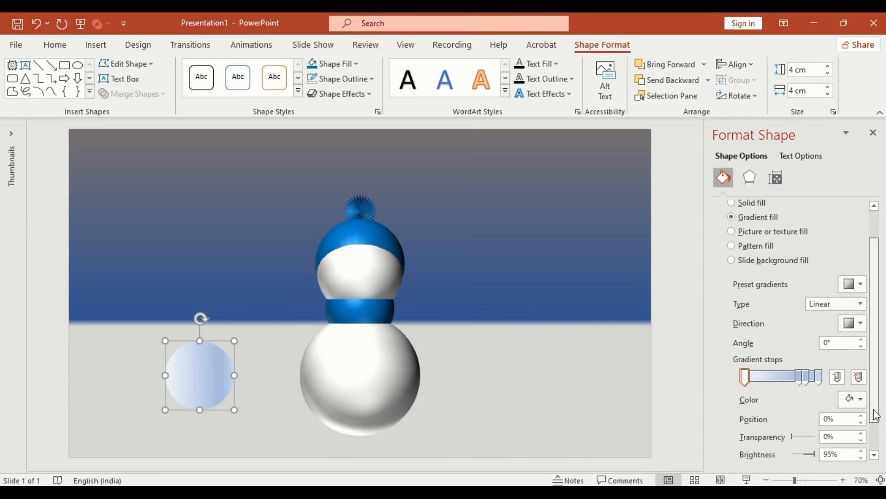
{"action": "left_click", "coordinate": [861, 361]}
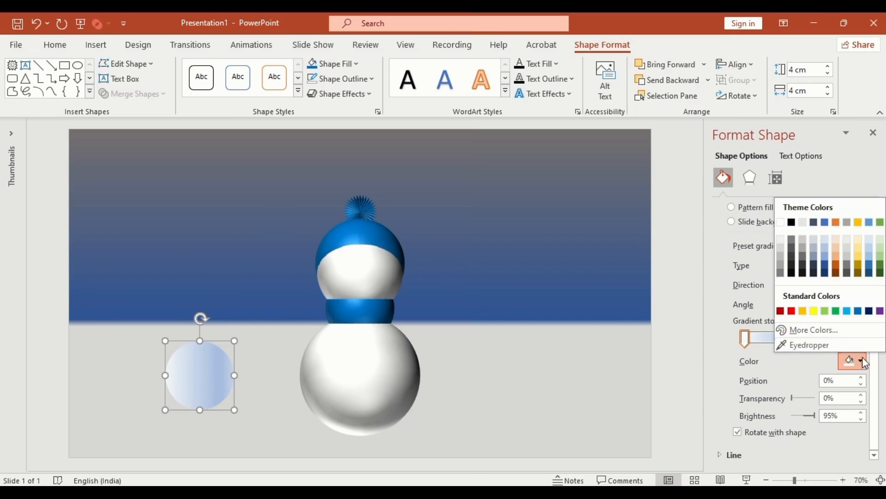
{"action": "left_click", "coordinate": [871, 269]}
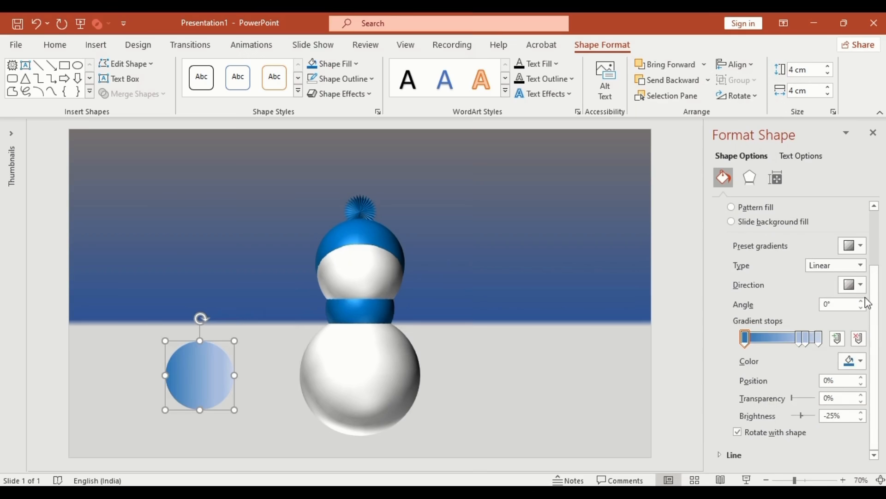
{"action": "triple_click", "coordinate": [846, 379]}
{"action": "type", "text": "34"}
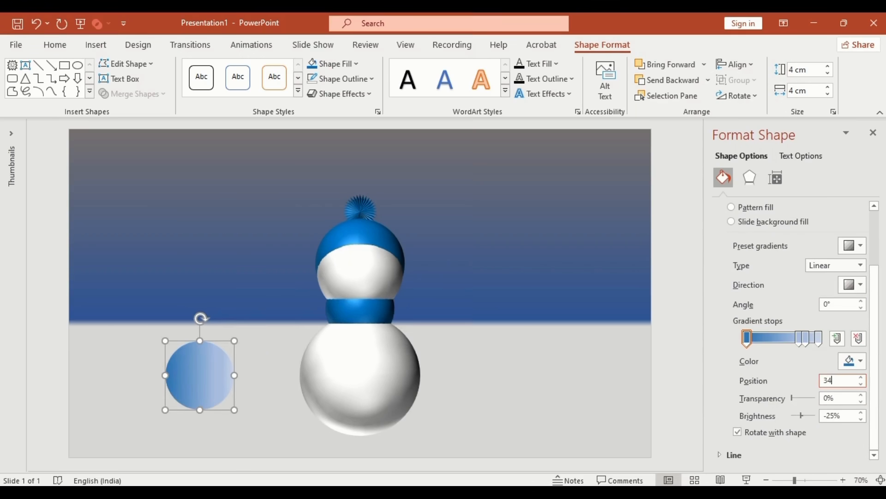
{"action": "triple_click", "coordinate": [840, 399]}
{"action": "type", "text": "1"}
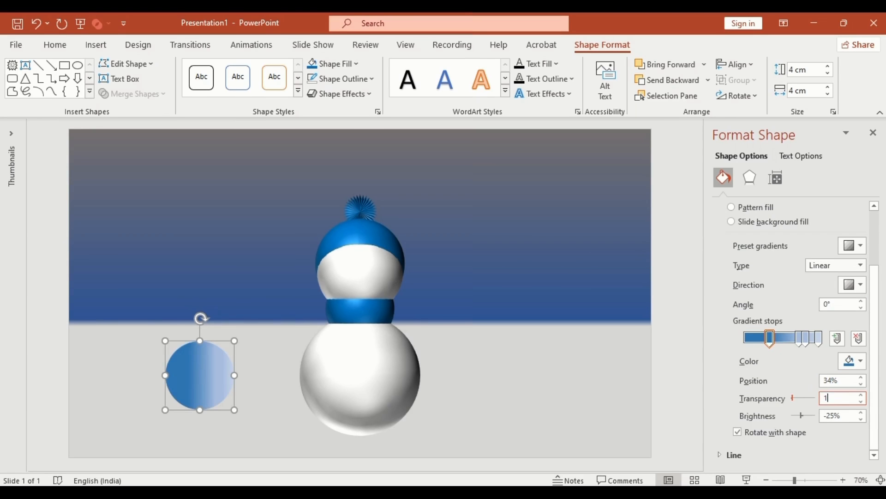
{"action": "type", "text": "00"}
{"action": "key", "text": "Return"}
- Make the next two gradient stops dark blue at positions 35% and 65%
{"action": "left_click", "coordinate": [800, 344]}
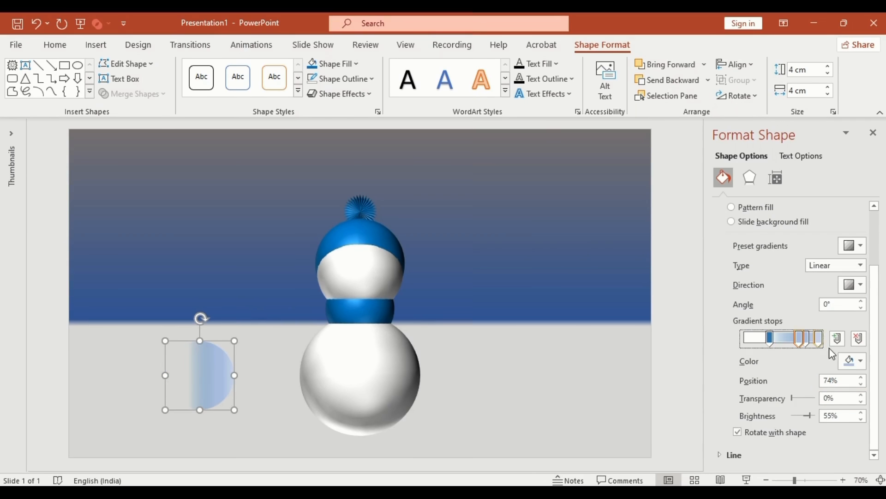
{"action": "left_click", "coordinate": [860, 360]}
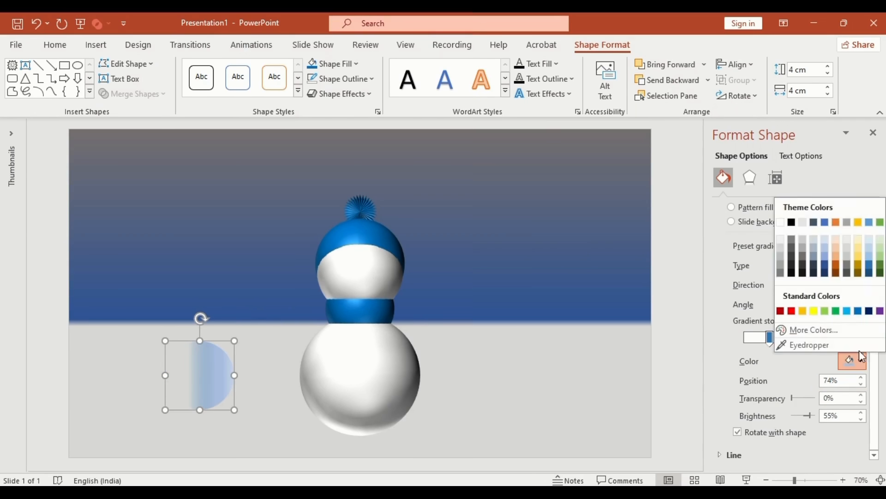
{"action": "left_click", "coordinate": [869, 264]}
{"action": "triple_click", "coordinate": [838, 381]}
{"action": "type", "text": "3"}
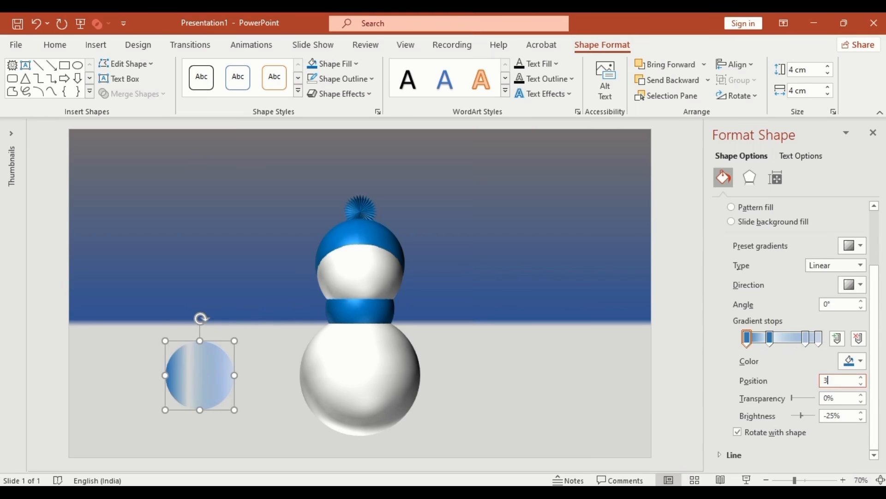
{"action": "type", "text": "5"}
{"action": "key", "text": "Return"}
{"action": "left_click", "coordinate": [808, 340]}
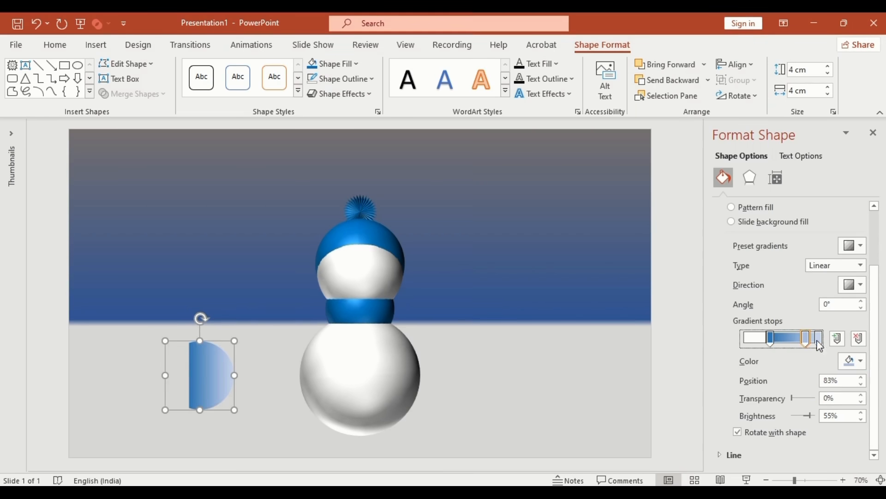
{"action": "left_click", "coordinate": [861, 360]}
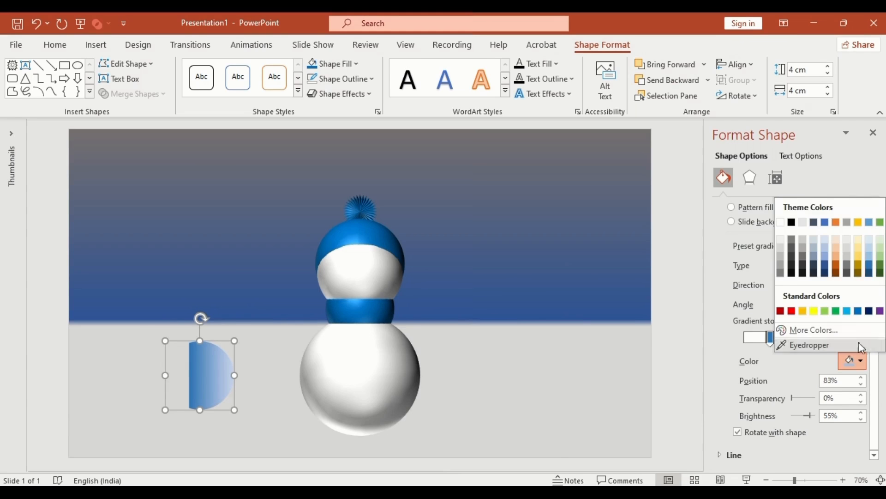
{"action": "left_click", "coordinate": [869, 268]}
{"action": "double_click", "coordinate": [845, 379]}
{"action": "type", "text": "65"}
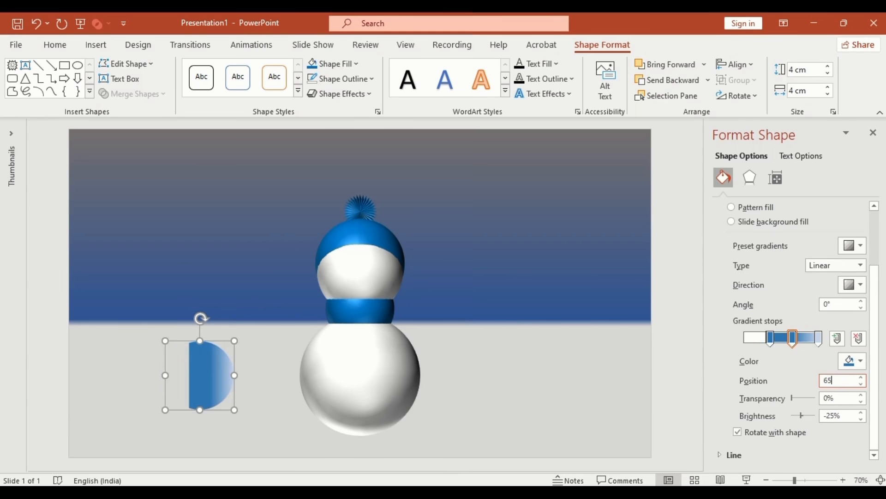
- Remove the rightmost stop and make the last stop dark blue at 66%, 100% transparent
{"action": "left_click", "coordinate": [820, 339]}
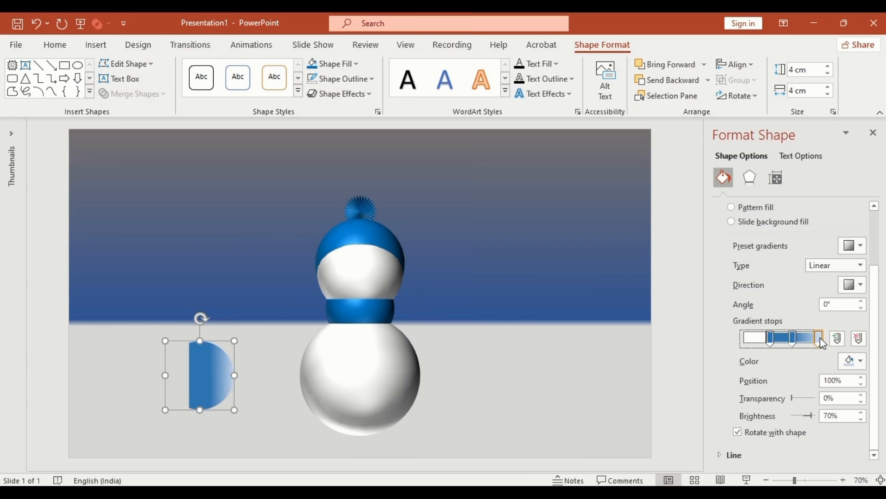
{"action": "left_click", "coordinate": [855, 356]}
{"action": "left_click", "coordinate": [869, 269]}
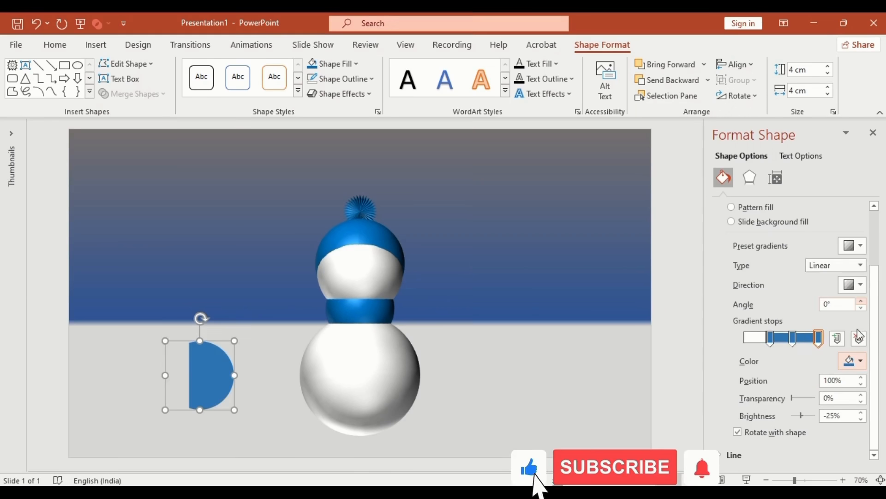
{"action": "left_click", "coordinate": [859, 338]}
{"action": "double_click", "coordinate": [840, 379]}
{"action": "type", "text": "66"}
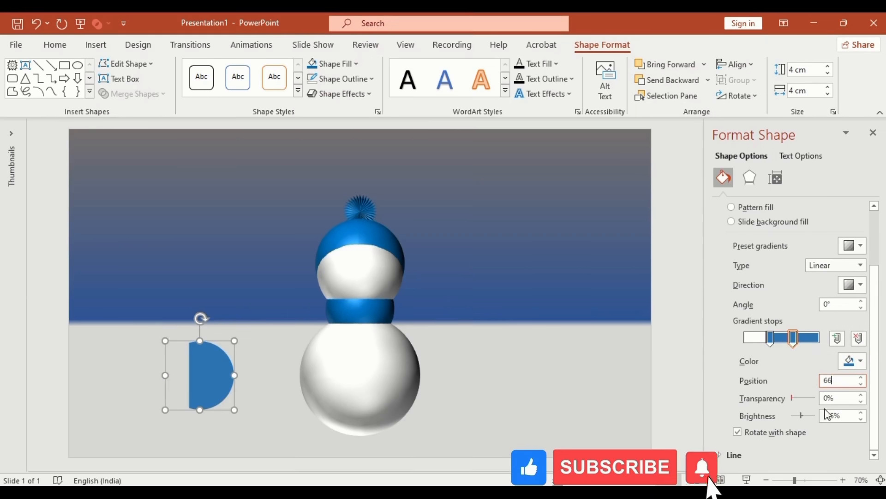
{"action": "key", "text": "Tab"}
{"action": "type", "text": "100"}
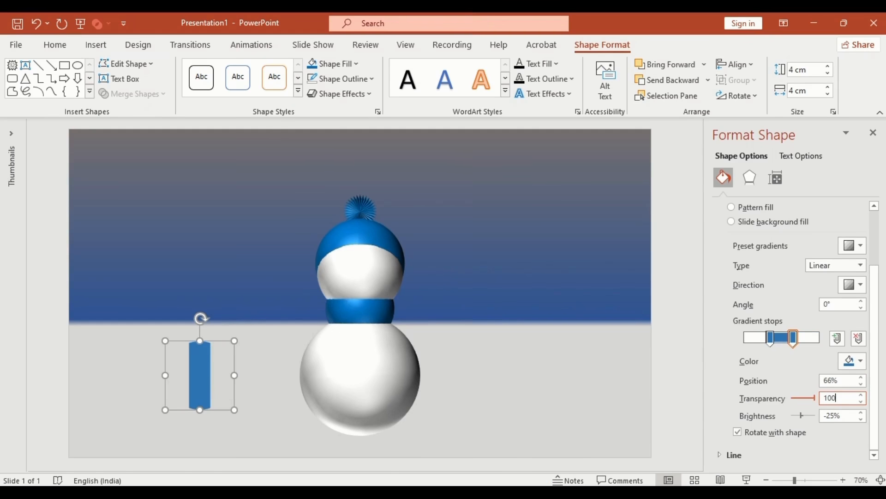
{"action": "key", "text": "Return"}
- Move the blue bar under the scarf on the lower body and copy it to the right
{"action": "left_click_drag", "start_coordinate": [234, 359], "coordinate": [420, 347]}
{"action": "key", "text": "Up"}
{"action": "key", "text": "Up"}
{"action": "key", "text": "Up"}
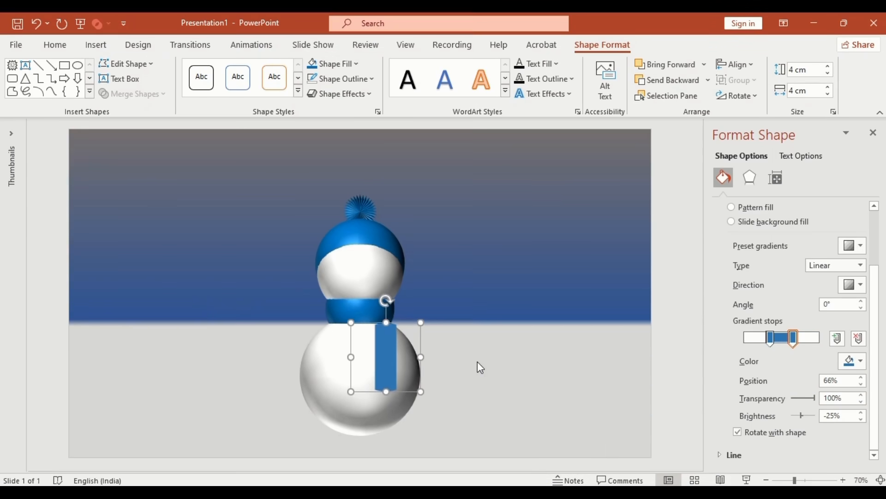
{"action": "key", "text": "Left"}
{"action": "key", "text": "Left"}
{"action": "key", "text": "Up"}
{"action": "key", "text": "Up"}
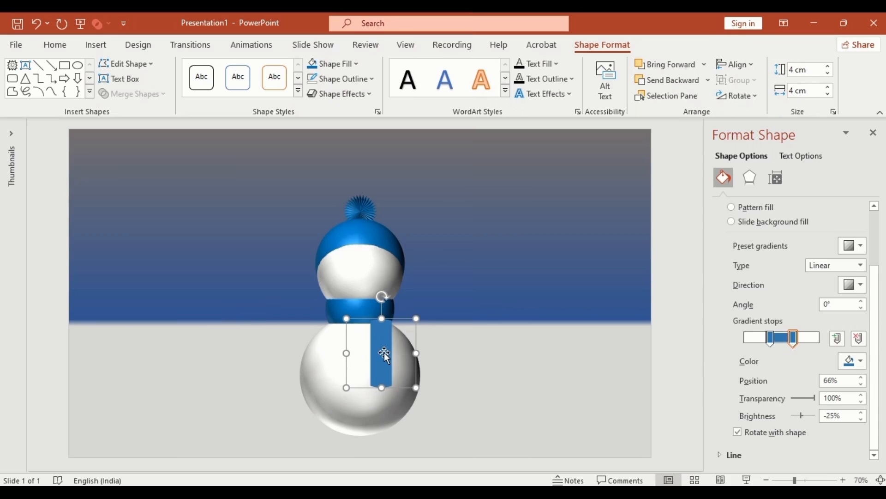
{"action": "left_click_drag", "start_coordinate": [383, 353], "coordinate": [483, 353]}
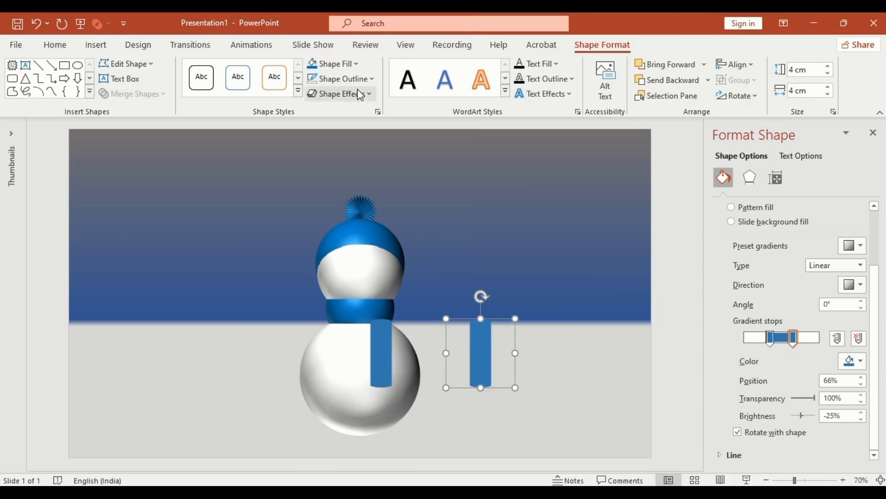
{"action": "left_click", "coordinate": [341, 63]}
- Fill the copied circle dark grey, size it 1 × 1 cm, and centre it on the body
{"action": "left_click", "coordinate": [333, 130]}
{"action": "left_click", "coordinate": [805, 70]}
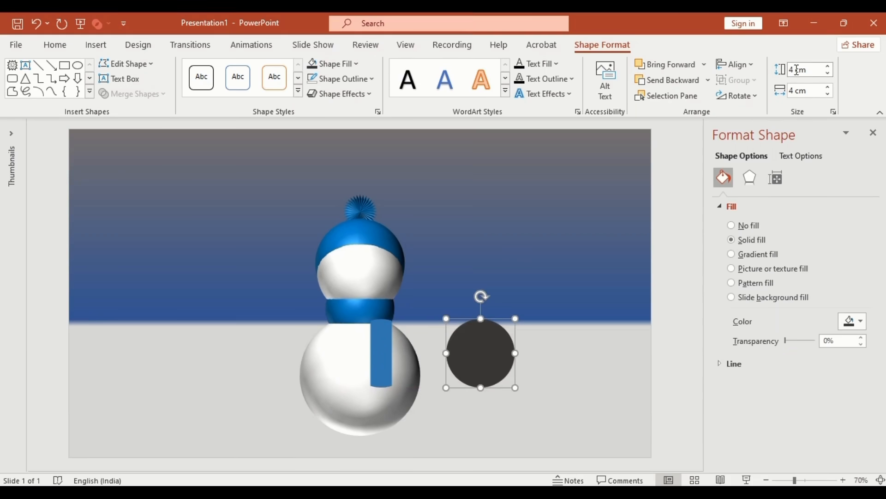
{"action": "type", "text": "1"}
{"action": "key", "text": "Tab"}
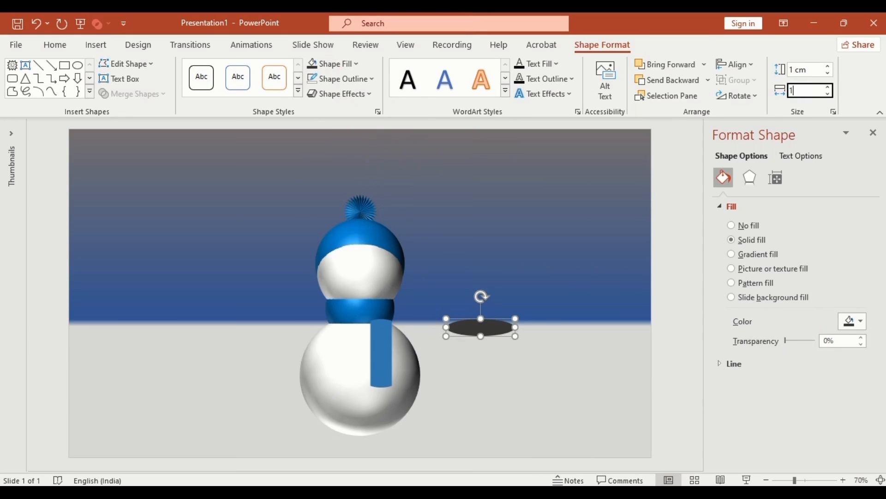
{"action": "type", "text": "1"}
{"action": "key", "text": "Return"}
{"action": "left_click", "coordinate": [753, 61]}
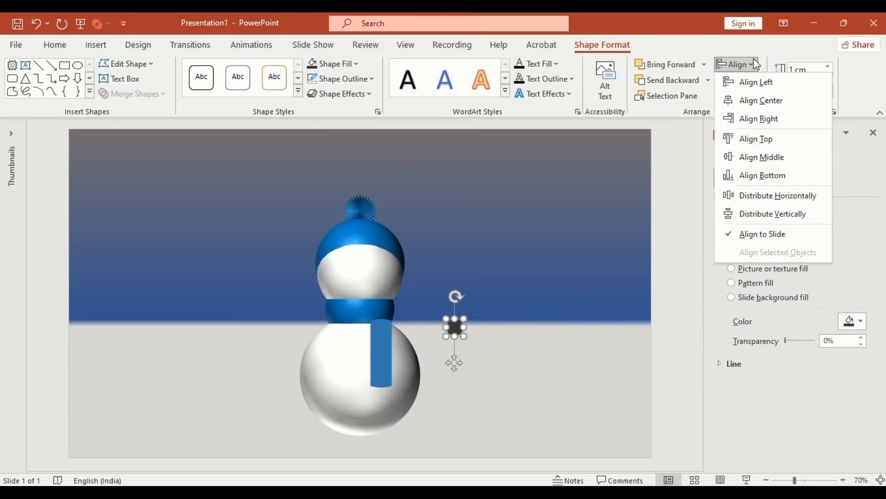
{"action": "left_click", "coordinate": [762, 100]}
{"action": "key", "text": "Down"}
{"action": "key", "text": "Down"}
{"action": "key", "text": "Down"}
{"action": "key", "text": "Down"}
{"action": "key", "text": "Down"}
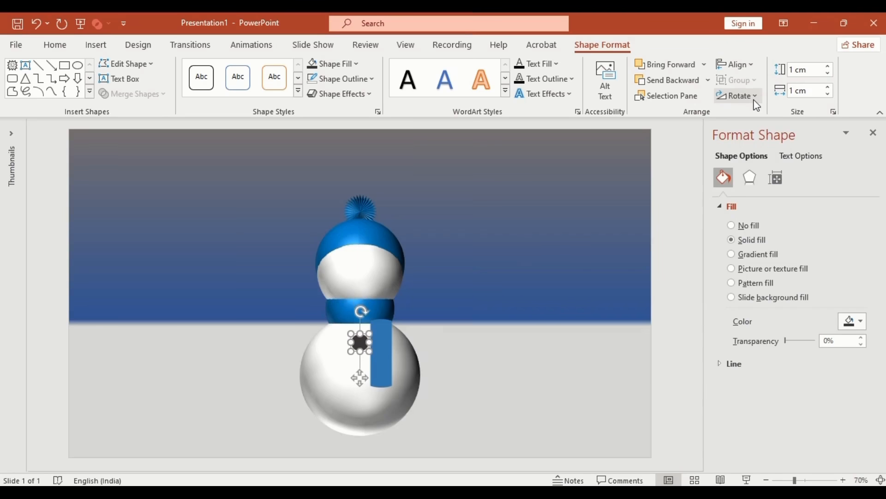
{"action": "key", "text": "Down"}
{"action": "key", "text": "Down"}
{"action": "key", "text": "Down"}
{"action": "key", "text": "Down"}
- Copy the circle, resize it to 0.8 × 0.8 cm, fill it black, and centre it below the eyes
{"action": "left_click_drag", "start_coordinate": [362, 354], "coordinate": [361, 272]}
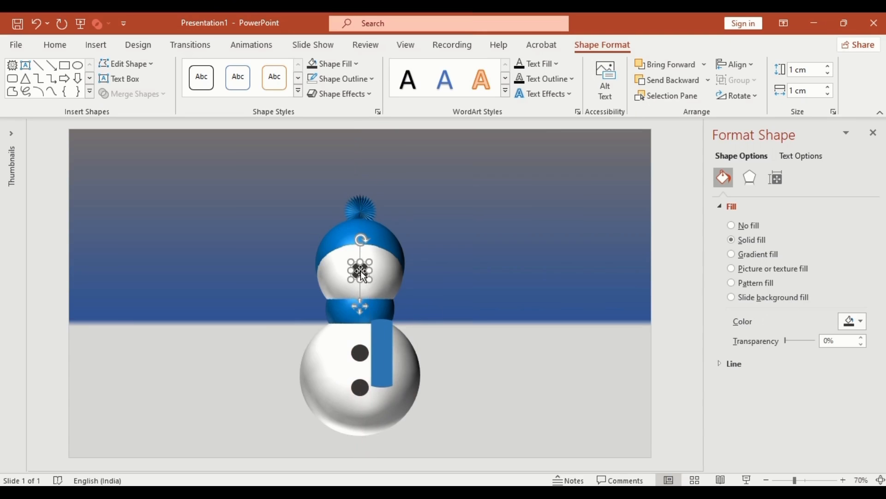
{"action": "left_click", "coordinate": [798, 70]}
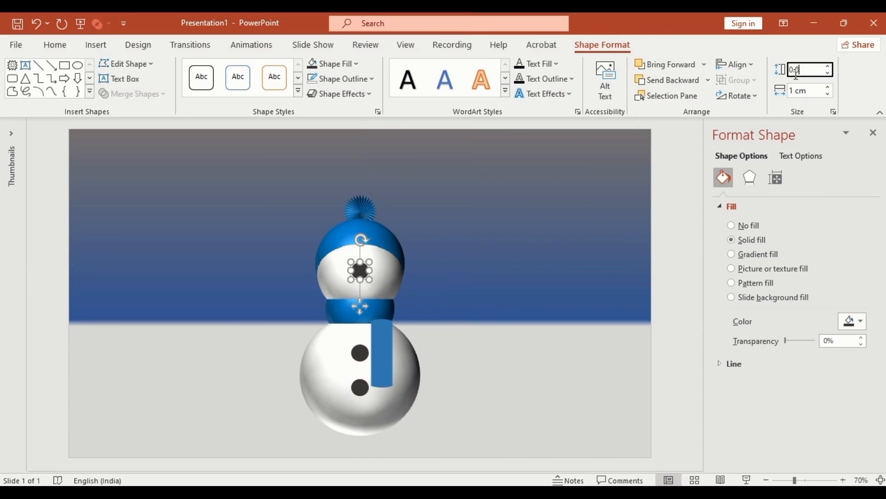
{"action": "type", "text": "0.8"}
{"action": "left_click", "coordinate": [796, 90]}
{"action": "type", "text": "0.8"}
{"action": "key", "text": "Return"}
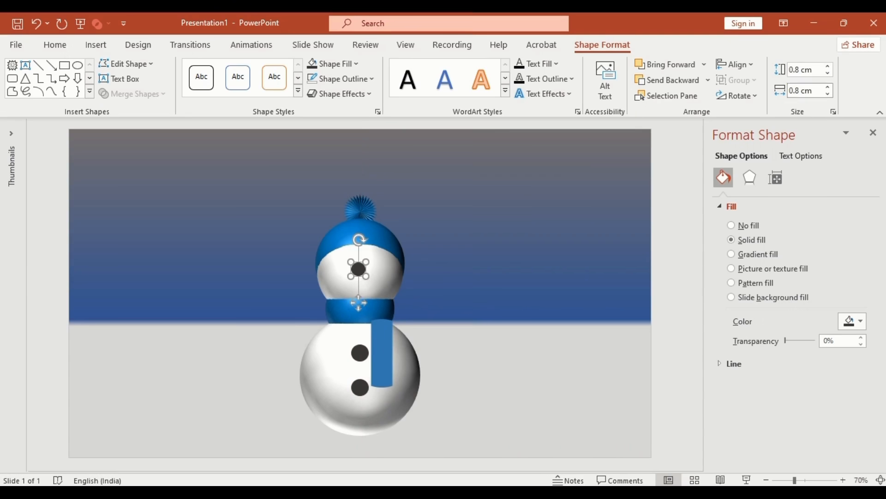
{"action": "left_click", "coordinate": [356, 67]}
{"action": "left_click", "coordinate": [323, 97]}
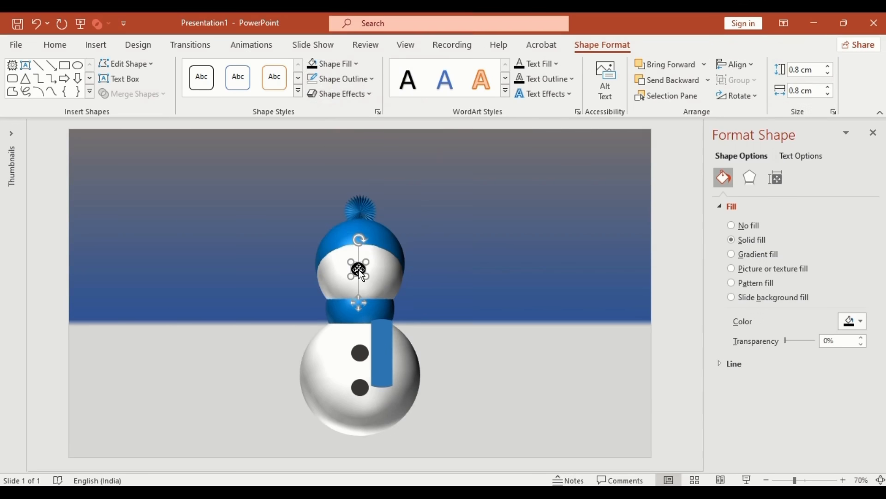
{"action": "left_click_drag", "start_coordinate": [359, 270], "coordinate": [380, 287]}
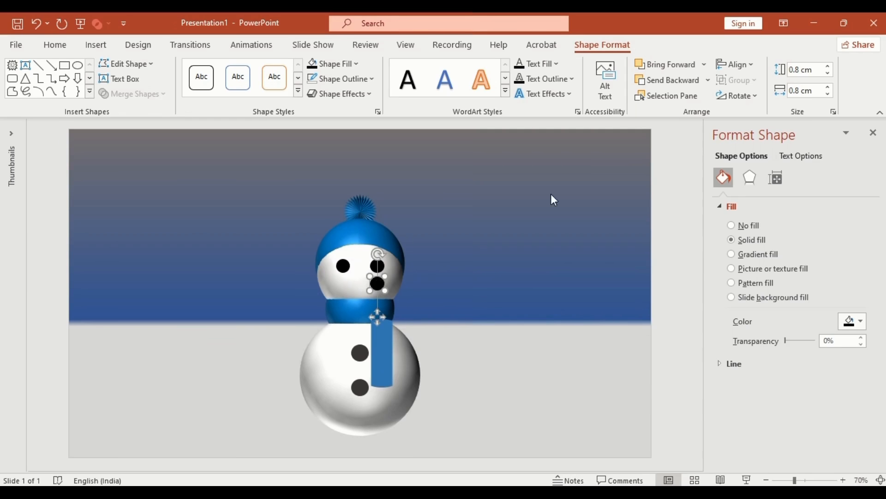
{"action": "left_click", "coordinate": [734, 65]}
{"action": "left_click", "coordinate": [758, 99]}
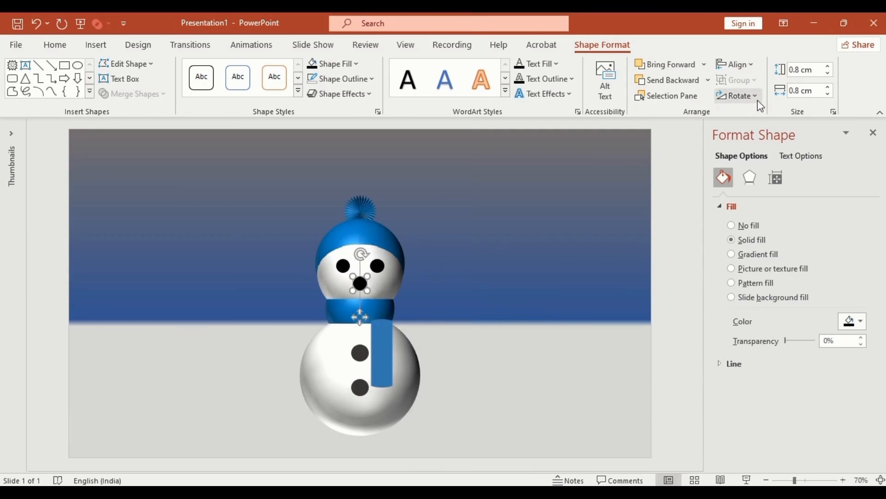
- Colour the dot orange as the nose and draw a block arc beside the snowman
{"action": "left_click", "coordinate": [357, 64]}
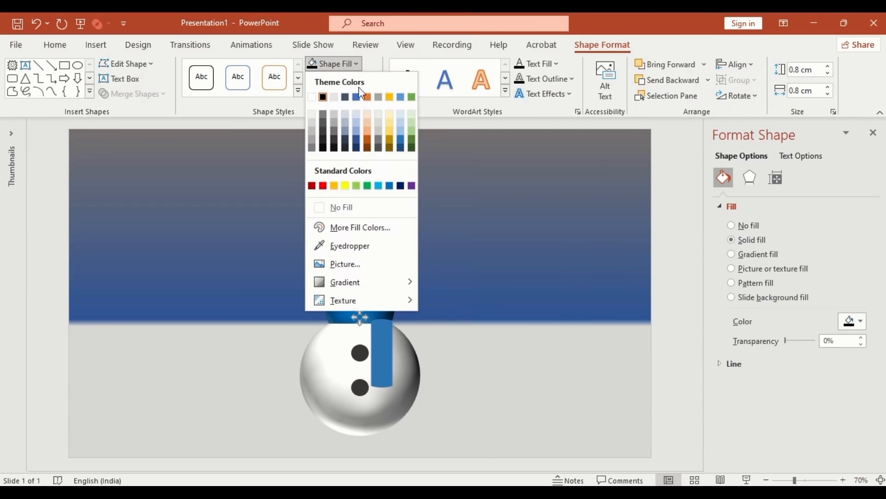
{"action": "left_click", "coordinate": [368, 97]}
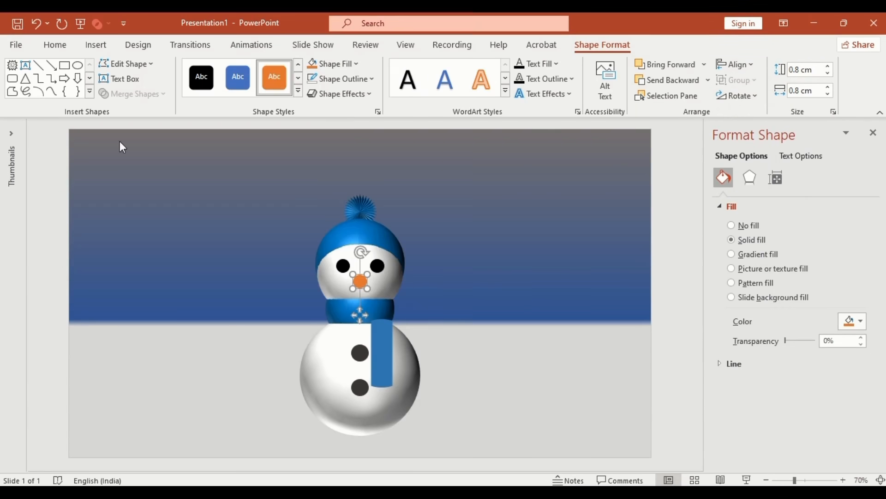
{"action": "left_click", "coordinate": [89, 97]}
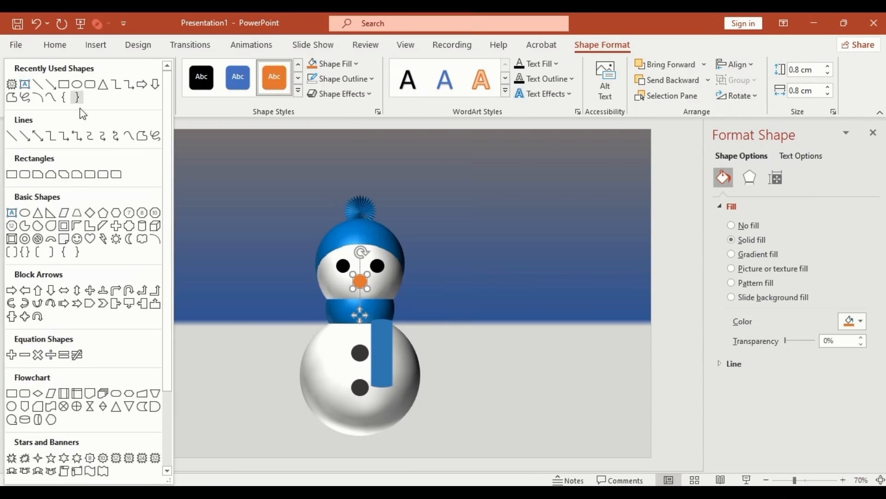
{"action": "left_click", "coordinate": [48, 235]}
{"action": "left_click_drag", "start_coordinate": [472, 266], "coordinate": [510, 303]}
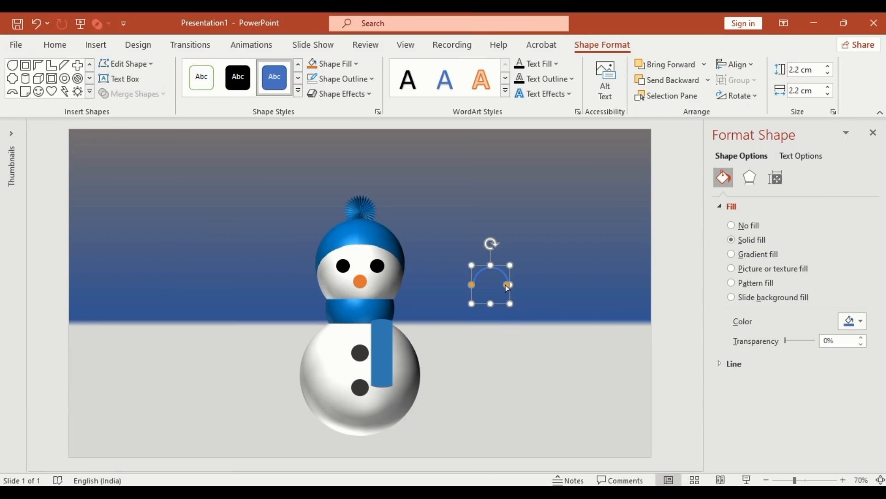
- Fill the arc black with no outline, flip it vertically, and centre it under the nose
{"action": "left_click", "coordinate": [353, 64]}
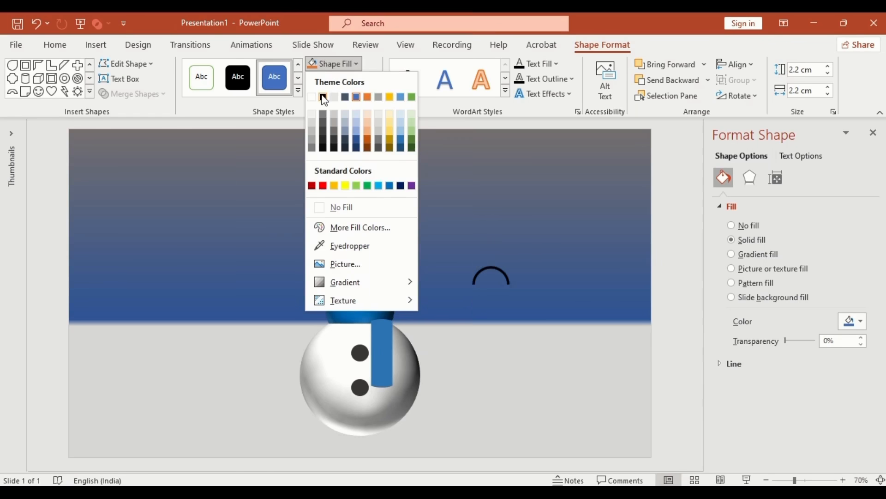
{"action": "left_click", "coordinate": [323, 96]}
{"action": "left_click", "coordinate": [370, 79]}
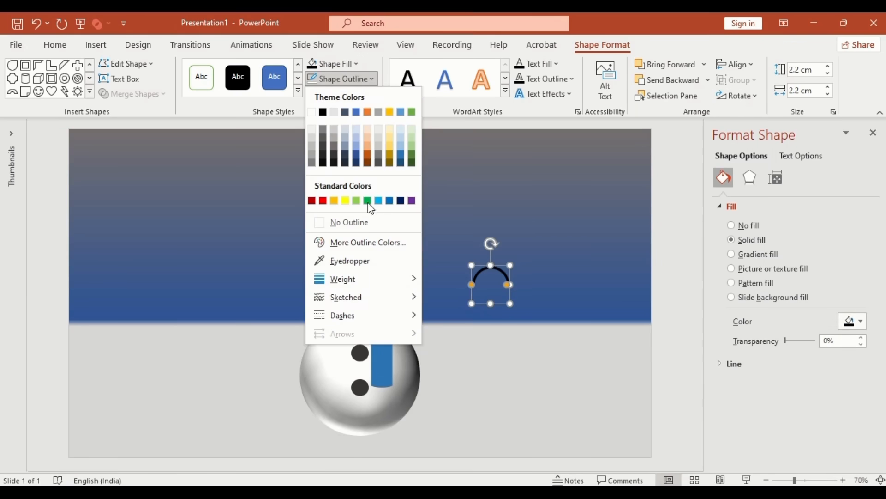
{"action": "left_click", "coordinate": [368, 224]}
{"action": "left_click", "coordinate": [755, 99]}
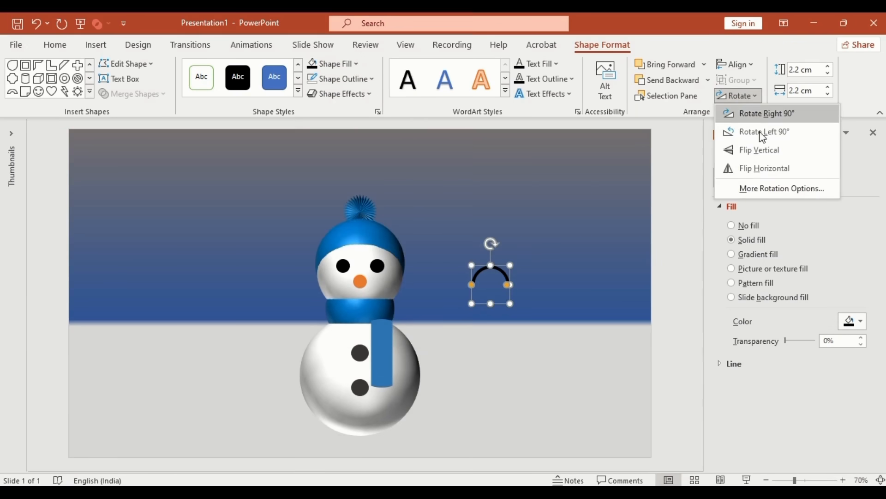
{"action": "left_click", "coordinate": [765, 154]}
{"action": "left_click", "coordinate": [750, 68]}
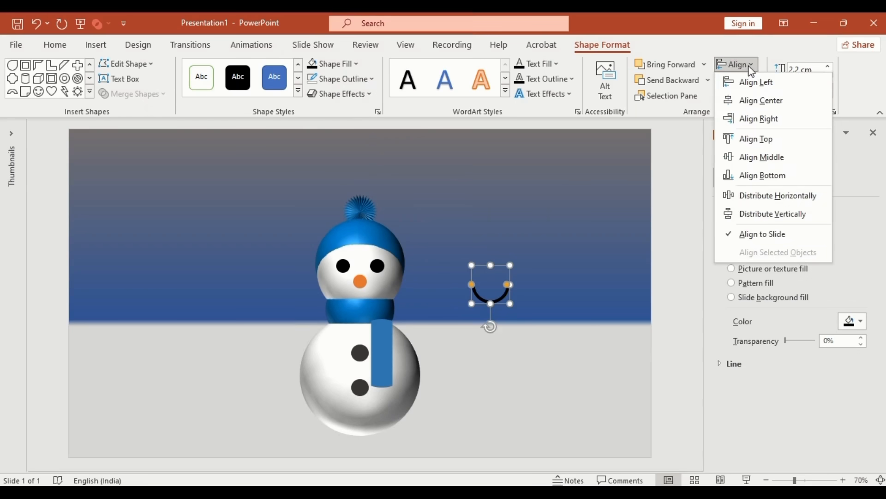
{"action": "left_click", "coordinate": [752, 102]}
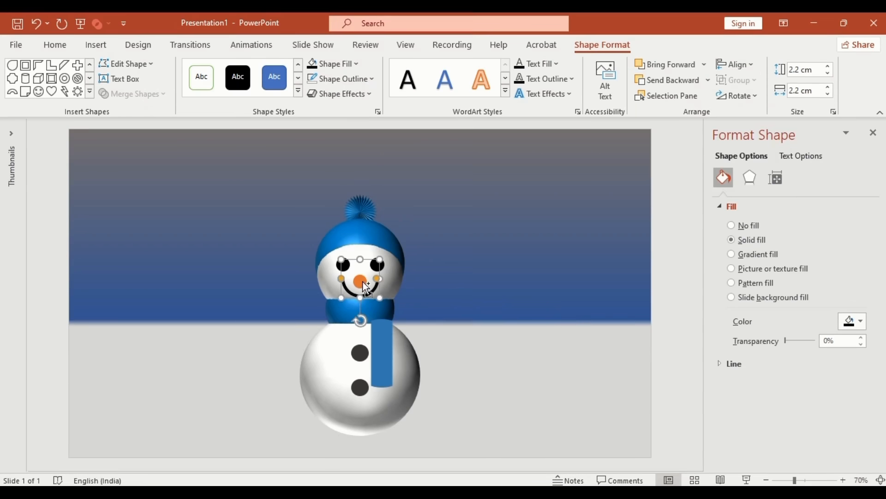
{"action": "left_click", "coordinate": [364, 284], "text": "shift"}
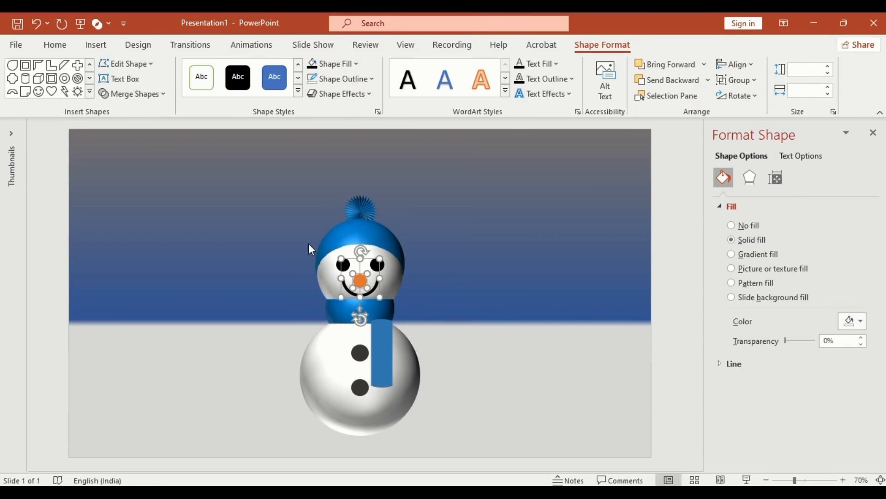
{"action": "left_click", "coordinate": [91, 92]}
{"action": "left_click", "coordinate": [78, 84]}
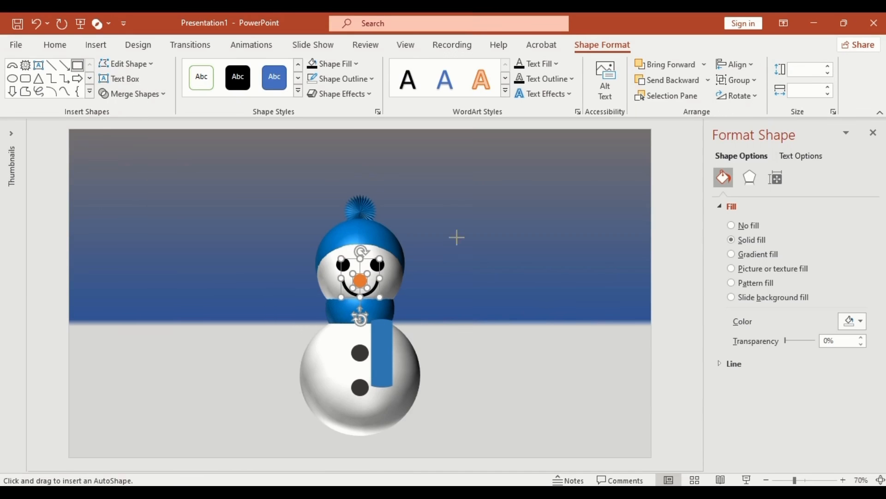
- Draw a thin rectangle stick 4 cm tall and 0.2 cm wide
{"action": "left_click_drag", "start_coordinate": [452, 232], "coordinate": [501, 281]}
{"action": "left_click", "coordinate": [806, 71]}
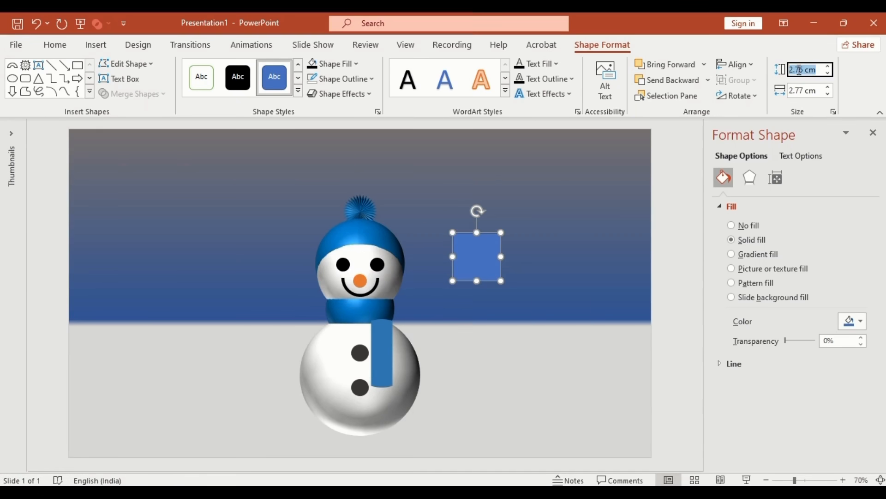
{"action": "type", "text": "4"}
{"action": "left_click", "coordinate": [802, 89]}
{"action": "type", "text": "0."}
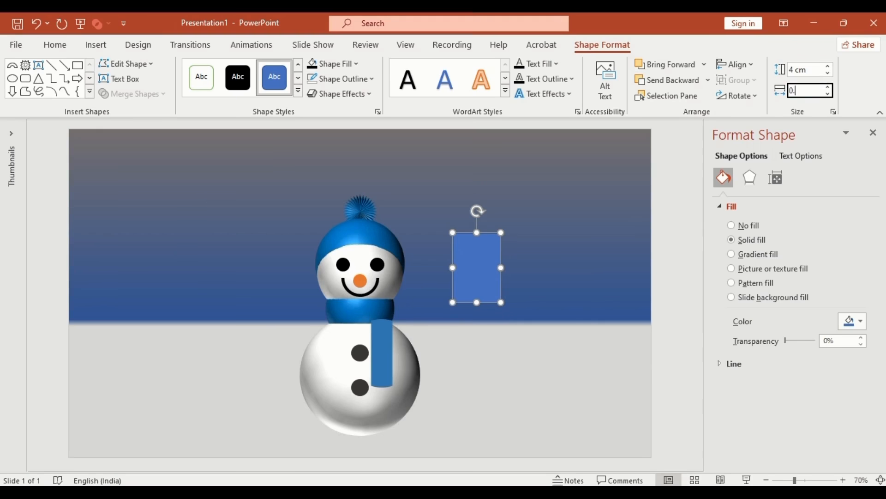
{"action": "type", "text": "2"}
{"action": "key", "text": "Return"}
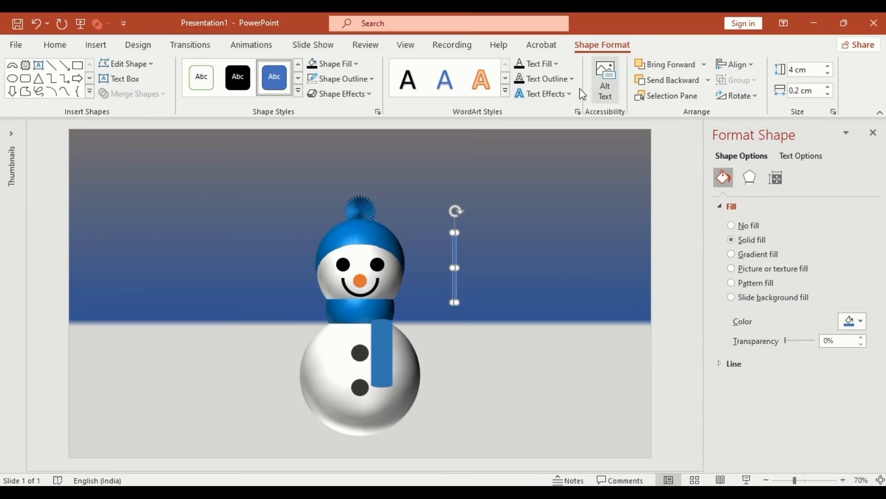
- Draw a Half Frame, thin both its arms, and rotate it into a V
{"action": "left_click", "coordinate": [90, 93]}
{"action": "left_click", "coordinate": [78, 230]}
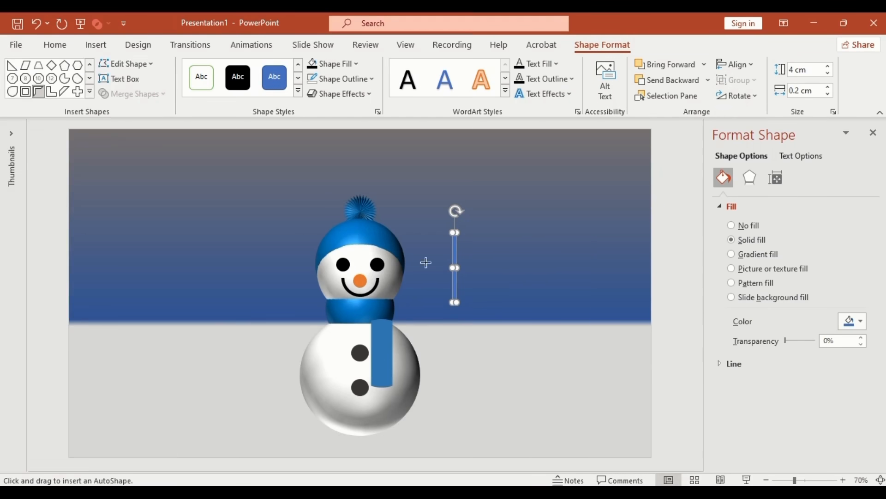
{"action": "mouse_move", "coordinate": [518, 257]}
{"action": "left_mouse_down"}
{"action": "mouse_move", "coordinate": [545, 311]}
{"action": "mouse_move", "coordinate": [577, 316]}
{"action": "left_mouse_up"}
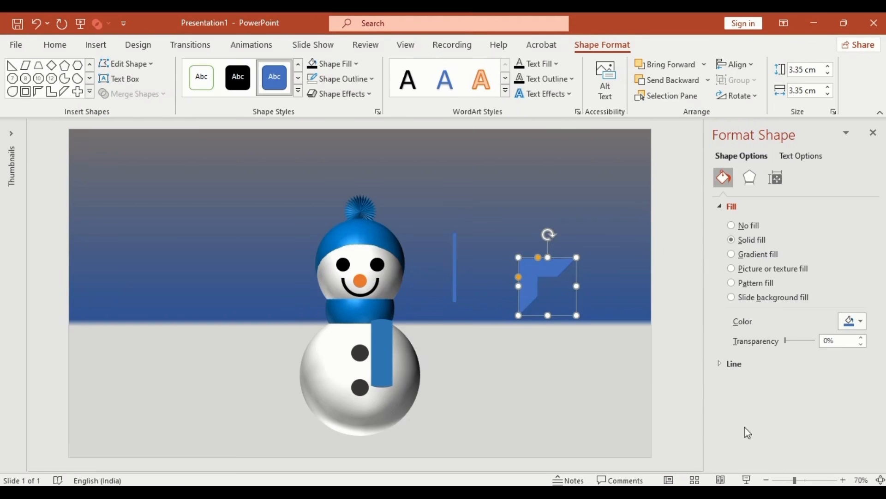
{"action": "scroll", "coordinate": [624, 300], "scroll_direction": "up", "scroll_amount": 10}
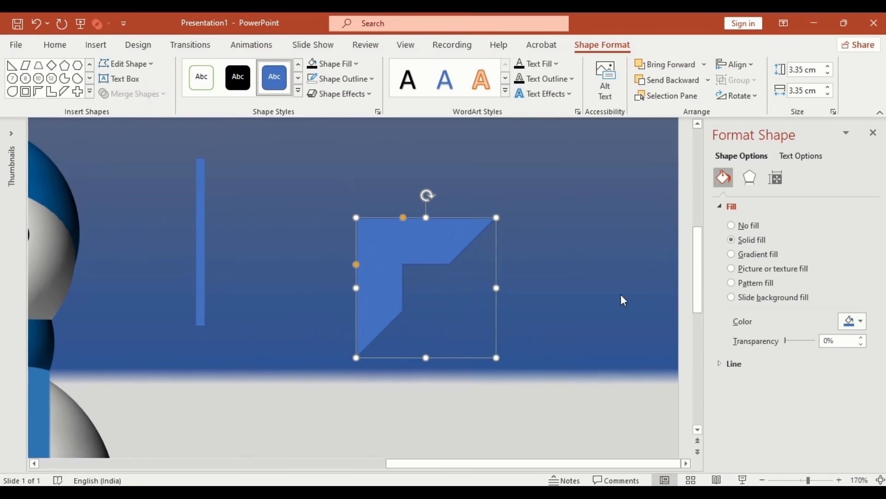
{"action": "left_click_drag", "start_coordinate": [403, 217], "coordinate": [365, 218]}
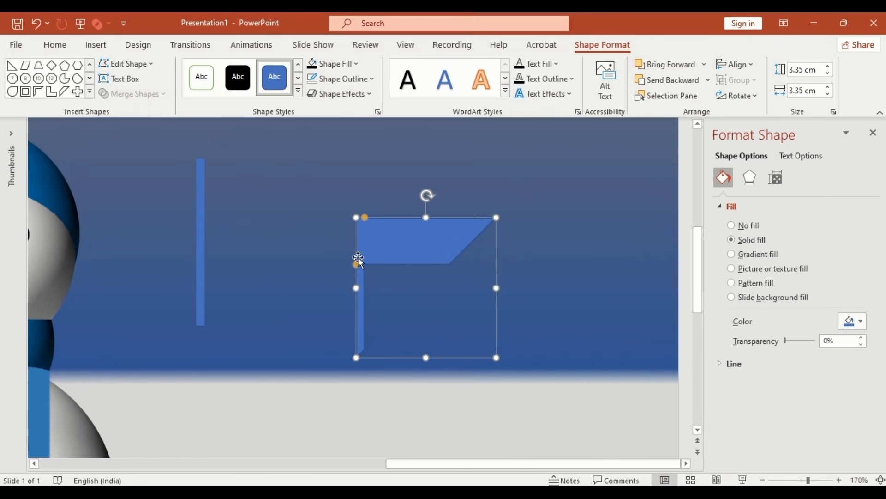
{"action": "left_click_drag", "start_coordinate": [356, 265], "coordinate": [358, 226]}
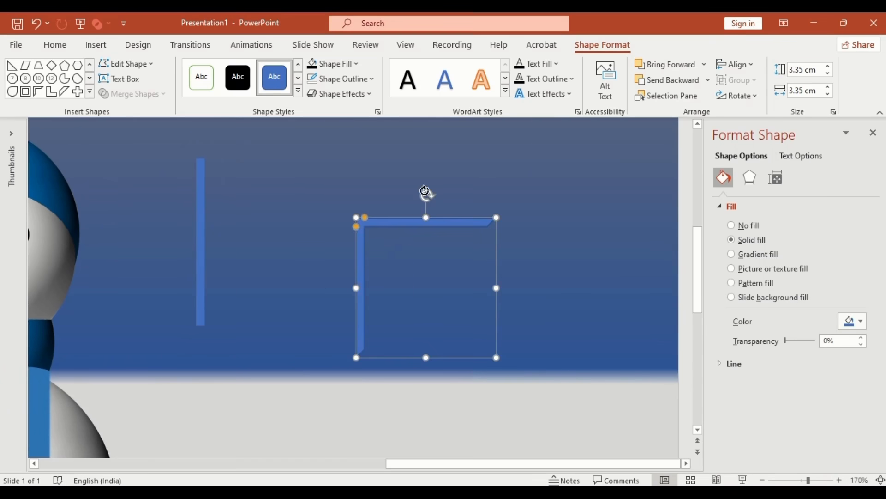
{"action": "left_click_drag", "start_coordinate": [426, 195], "coordinate": [428, 382]}
- Move the thin stick into the centre of the V
{"action": "left_click", "coordinate": [200, 165]}
{"action": "left_click_drag", "start_coordinate": [199, 165], "coordinate": [428, 298]}
{"action": "left_click", "coordinate": [763, 480]}
{"action": "left_click", "coordinate": [762, 481]}
- Resize the V-shaped branches to 2 × 2 cm
{"action": "left_click", "coordinate": [762, 480]}
{"action": "left_click", "coordinate": [762, 480]}
{"action": "left_click", "coordinate": [762, 480]}
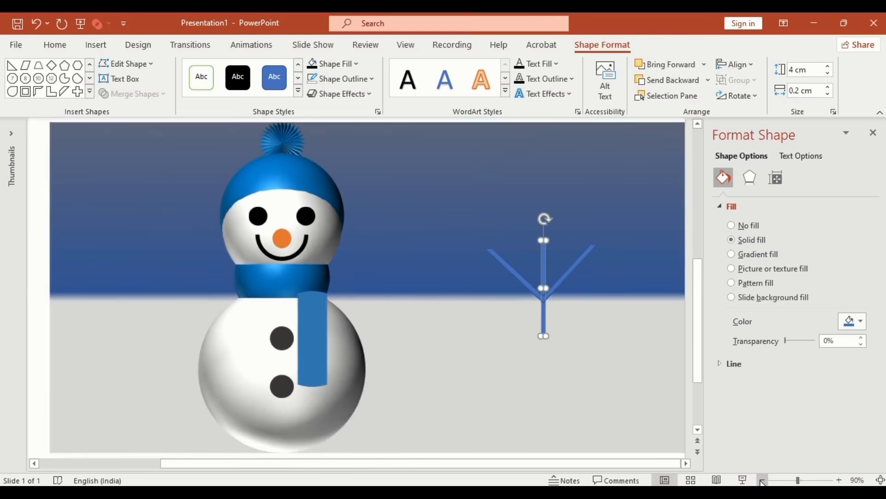
{"action": "left_click", "coordinate": [762, 480]}
{"action": "left_click", "coordinate": [762, 480]}
{"action": "left_click", "coordinate": [762, 480]}
{"action": "left_click", "coordinate": [574, 292]}
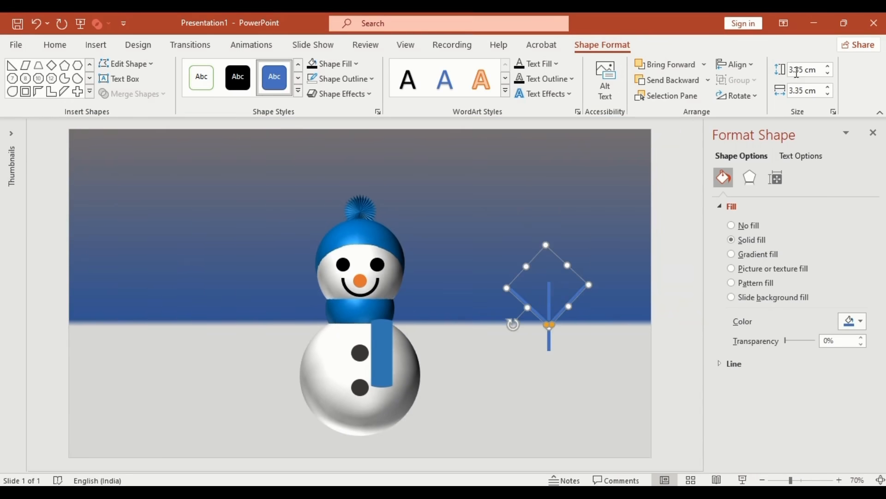
{"action": "triple_click", "coordinate": [806, 70]}
{"action": "type", "text": "2"}
{"action": "triple_click", "coordinate": [799, 90]}
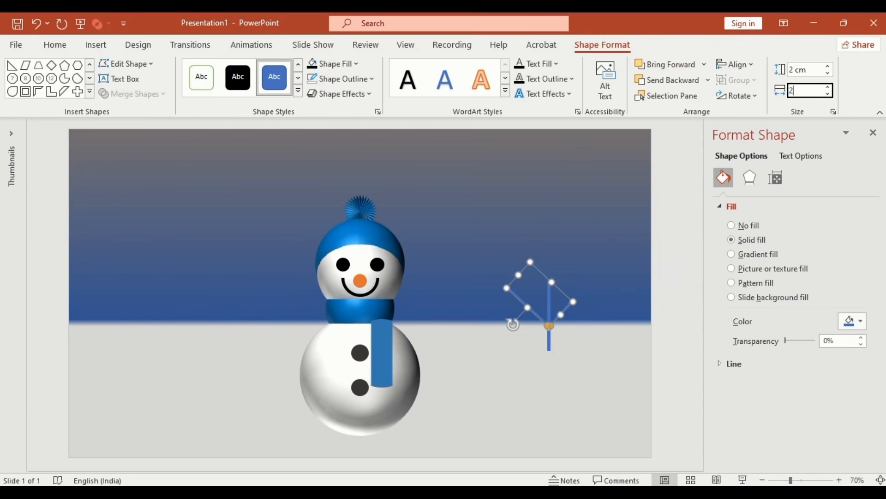
{"action": "type", "text": "2"}
{"action": "key", "text": "Return"}
- Union the stick and branches, remove the outline, and fill the twig dark brown
{"action": "left_click", "coordinate": [550, 342], "text": "shift"}
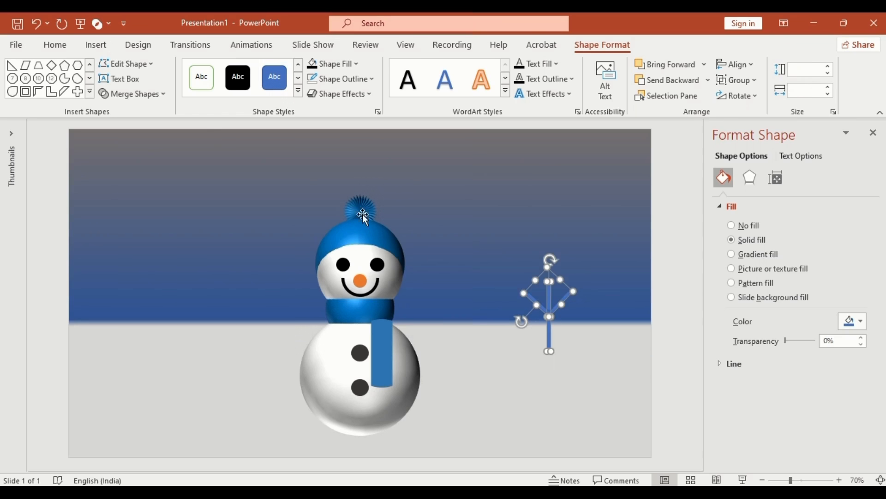
{"action": "left_click", "coordinate": [162, 95]}
{"action": "left_click", "coordinate": [145, 109]}
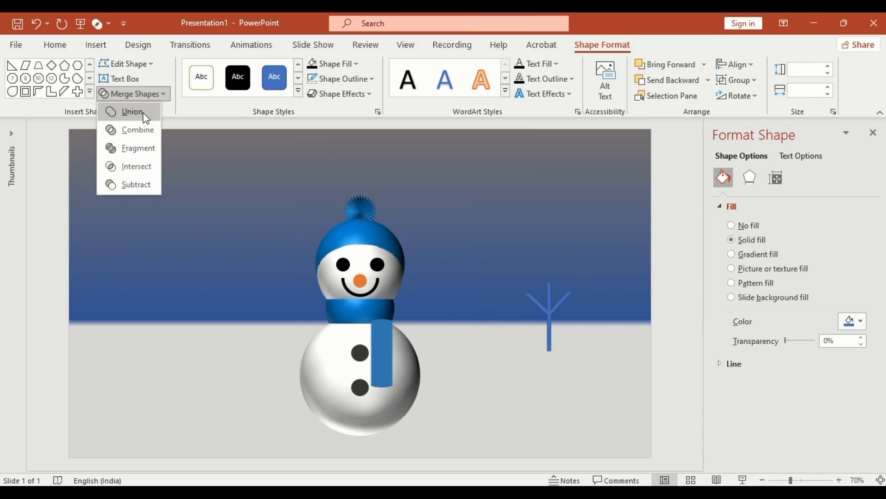
{"action": "left_click", "coordinate": [372, 79]}
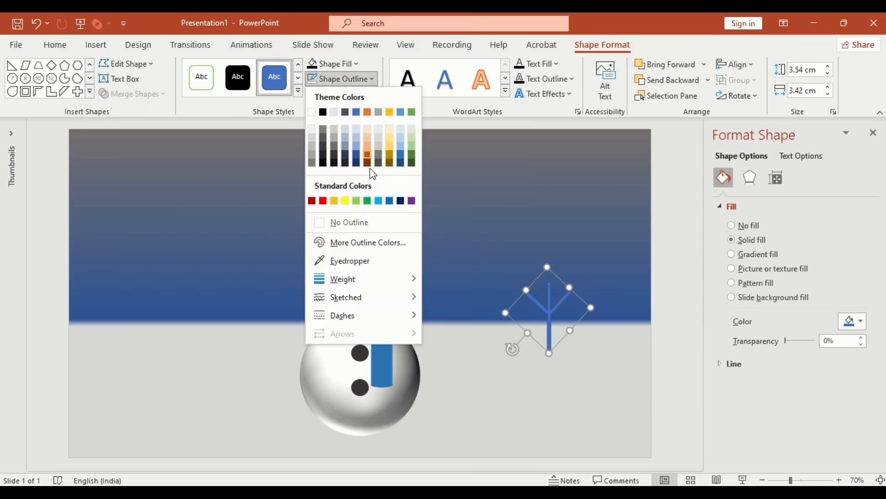
{"action": "left_click", "coordinate": [368, 223]}
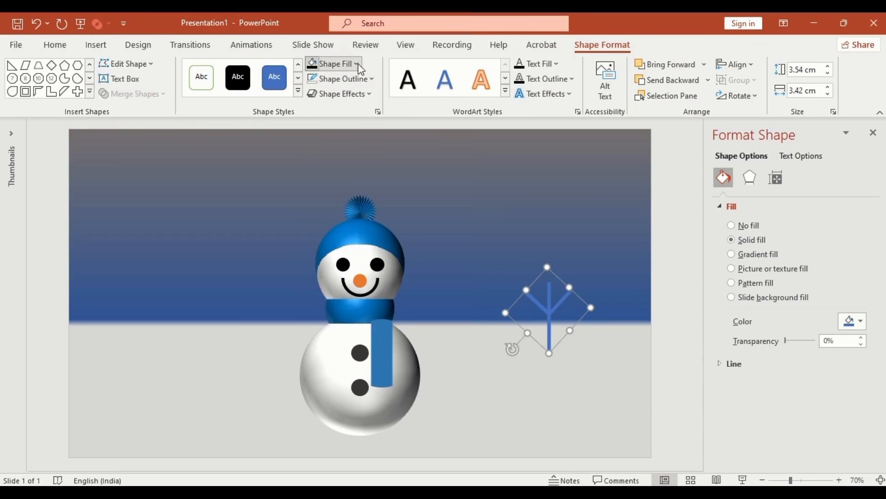
{"action": "left_click", "coordinate": [330, 63]}
{"action": "left_click", "coordinate": [367, 148]}
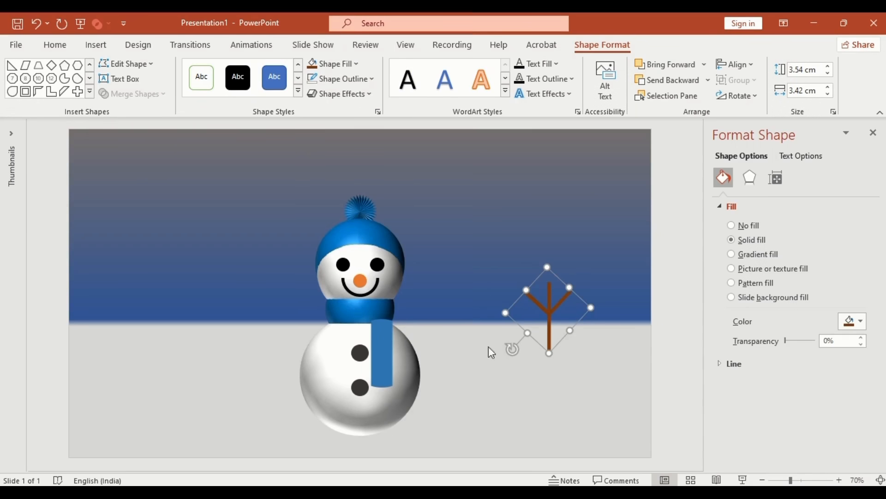
- Angle the twig as an arm beside the body and place a horizontally flipped copy on the left
{"action": "left_click_drag", "start_coordinate": [511, 350], "coordinate": [495, 305]}
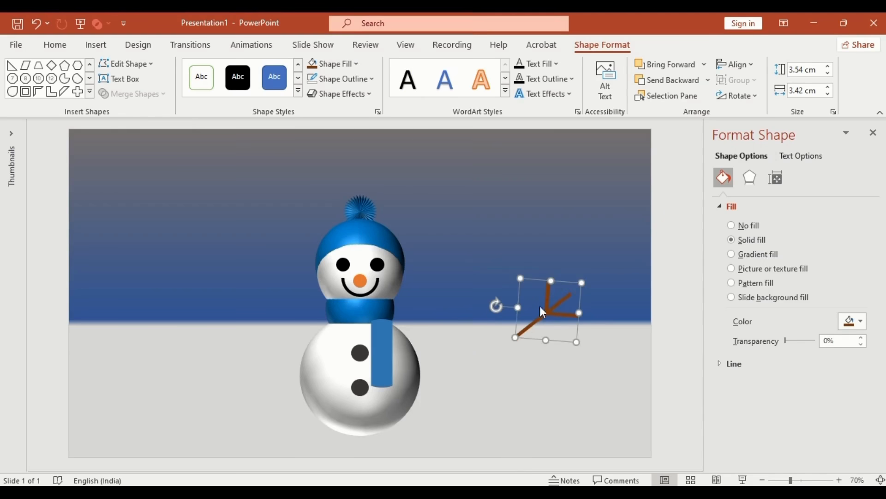
{"action": "left_click_drag", "start_coordinate": [563, 281], "coordinate": [453, 291]}
{"action": "left_click_drag", "start_coordinate": [398, 312], "coordinate": [306, 336]}
{"action": "left_click", "coordinate": [739, 96]}
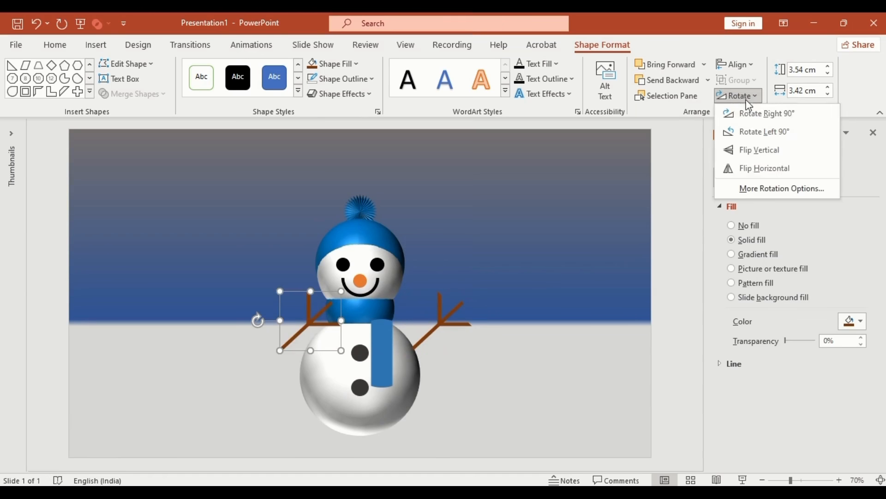
{"action": "left_click", "coordinate": [758, 169]}
{"action": "left_click_drag", "start_coordinate": [320, 329], "coordinate": [289, 329]}
{"action": "key", "text": "ctrl+a"}
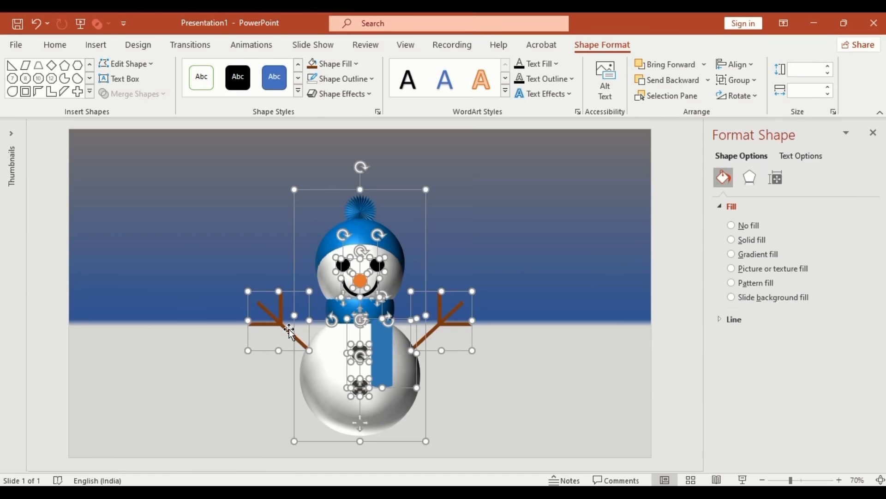
- Group every snowman part, both twig arms included, into one 13.98 × 13.02 cm object
{"action": "left_click", "coordinate": [267, 292], "text": "shift"}
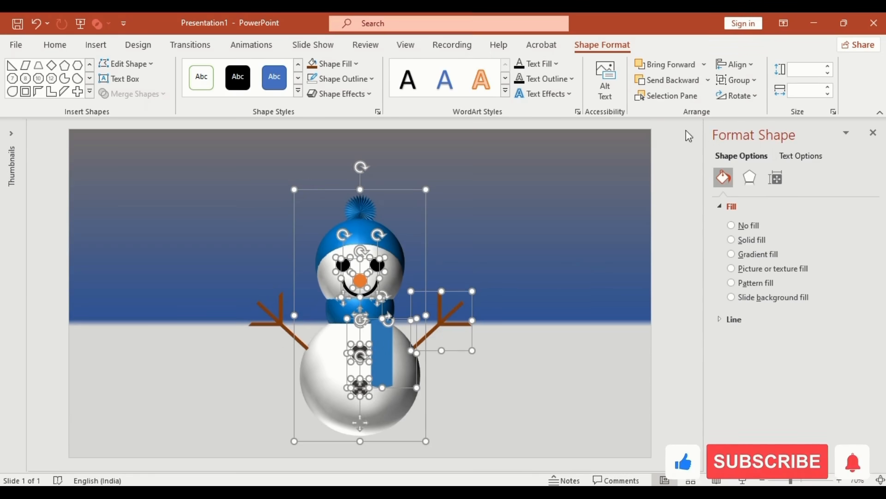
{"action": "left_click", "coordinate": [737, 80]}
{"action": "left_click", "coordinate": [748, 98]}
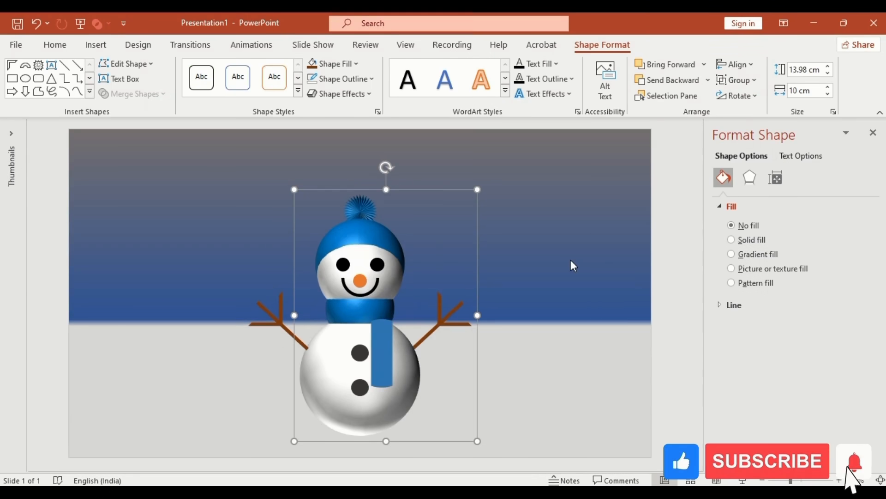
{"action": "key", "text": "ctrl+a"}
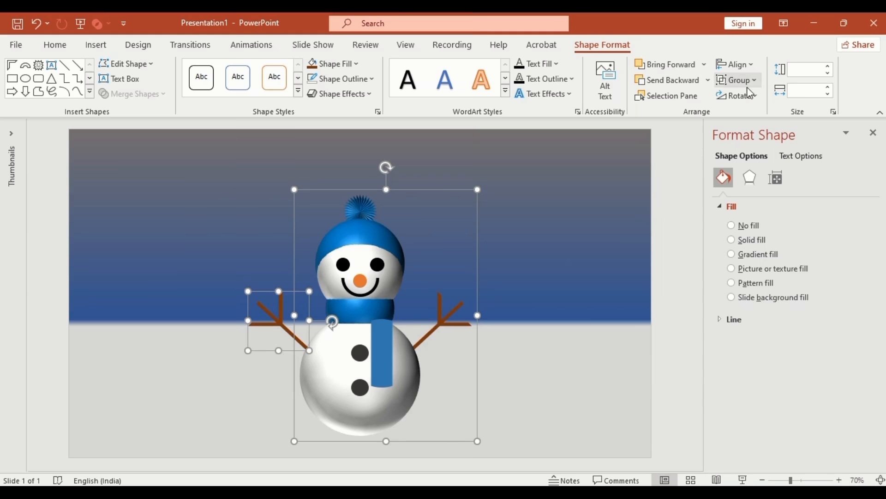
{"action": "left_click", "coordinate": [739, 80]}
{"action": "left_click", "coordinate": [753, 99]}
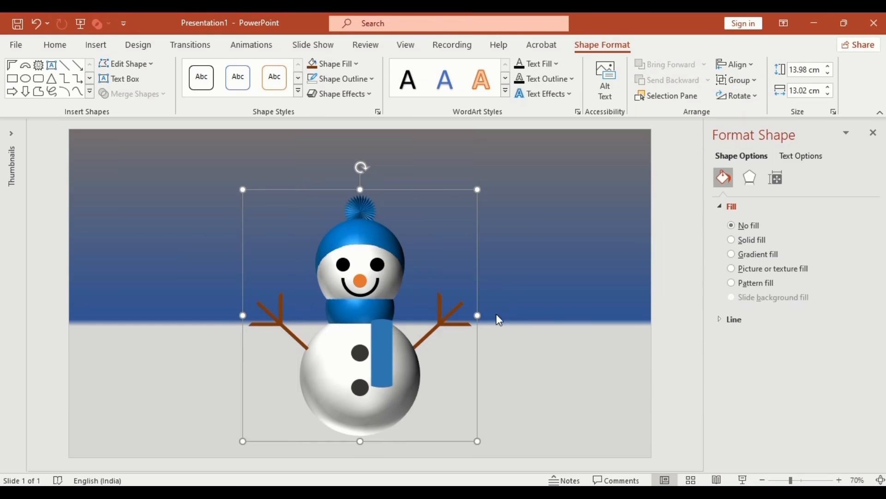
{"action": "left_click", "coordinate": [360, 282]}
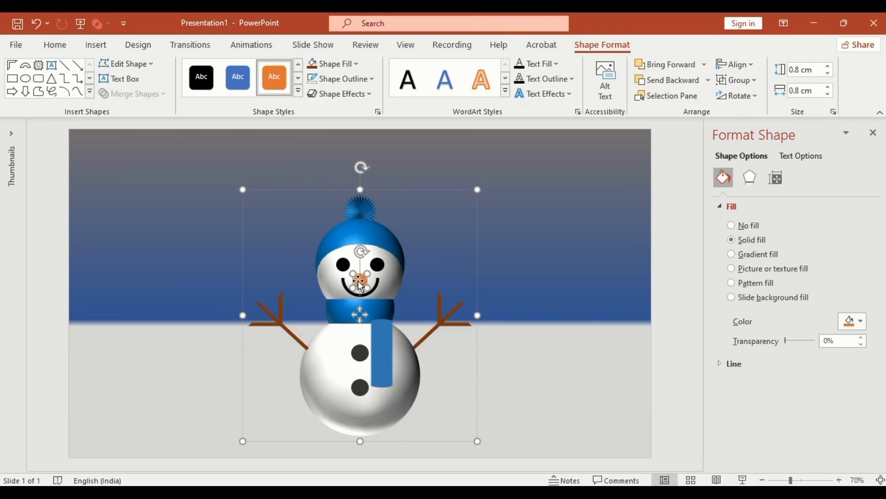
{"action": "left_click", "coordinate": [345, 268], "text": "shift"}
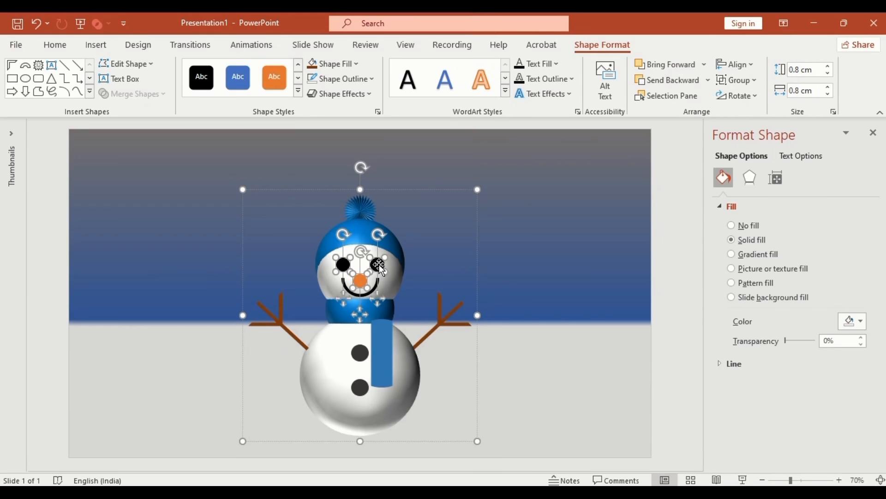
{"action": "left_click", "coordinate": [380, 265], "text": "shift"}
{"action": "left_click", "coordinate": [480, 325]}
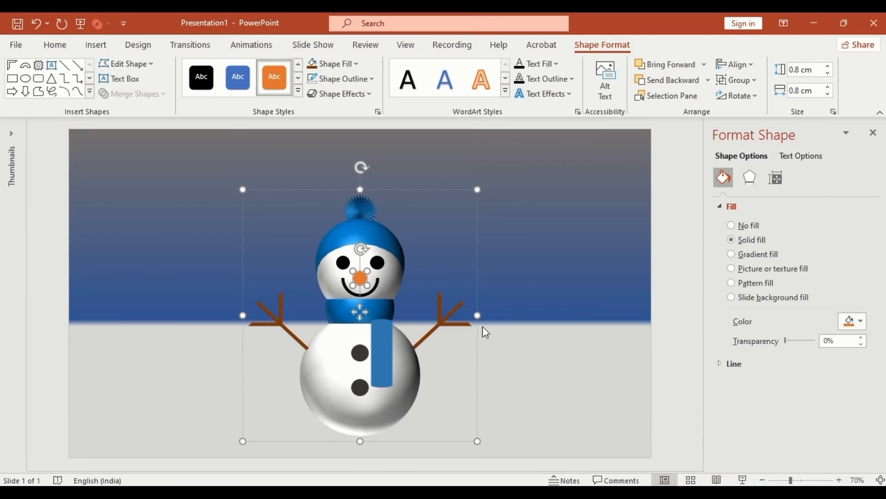
- Tilt the snowman group to a 330° X rotation in 3-D
{"action": "left_click", "coordinate": [749, 178]}
{"action": "left_click_drag", "start_coordinate": [874, 217], "coordinate": [874, 346]}
{"action": "left_click", "coordinate": [839, 336]}
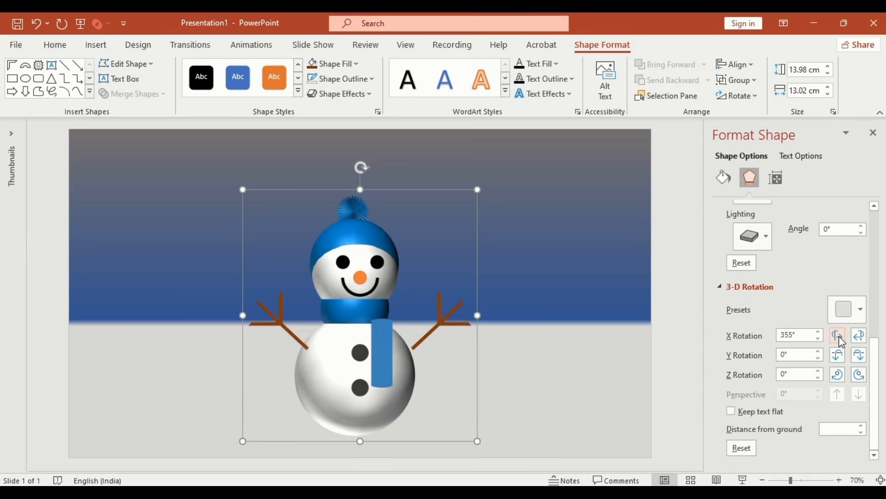
- Give the scarf tail a -4 pt distance from ground and a 57 pt first-preset top bevel
{"action": "left_click", "coordinate": [381, 341]}
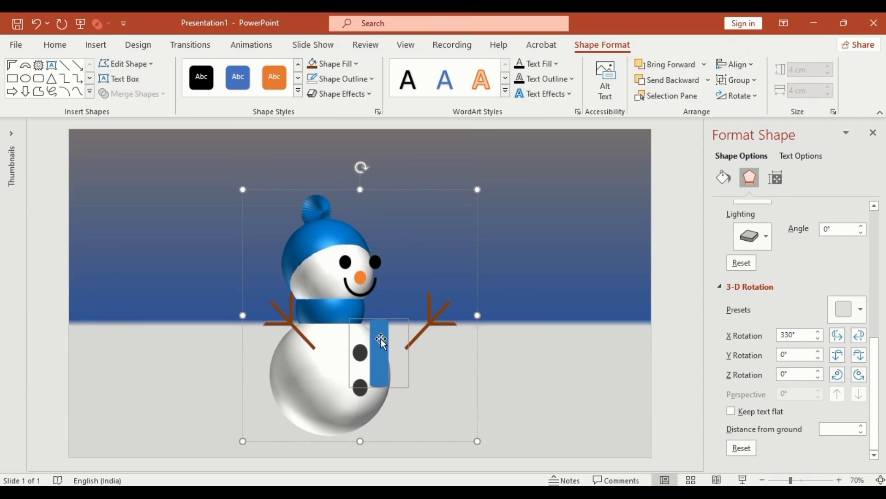
{"action": "left_click", "coordinate": [829, 429]}
{"action": "type", "text": "-4"}
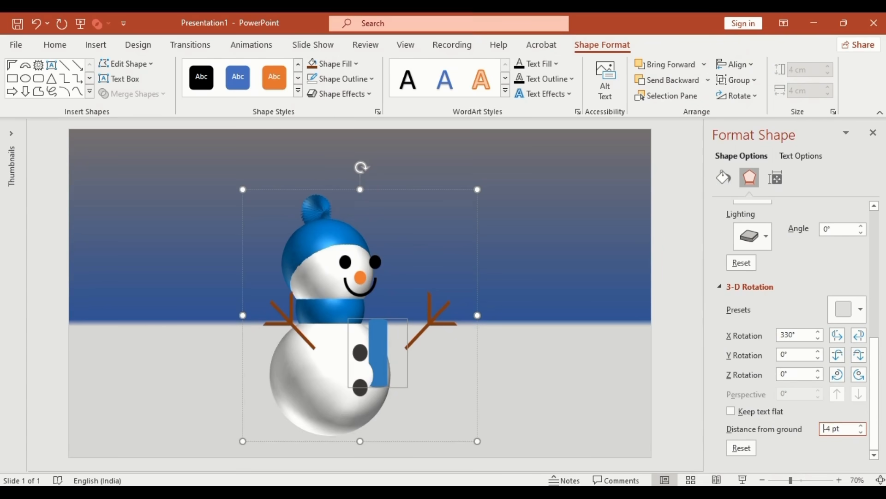
{"action": "left_click_drag", "start_coordinate": [874, 417], "coordinate": [874, 333]}
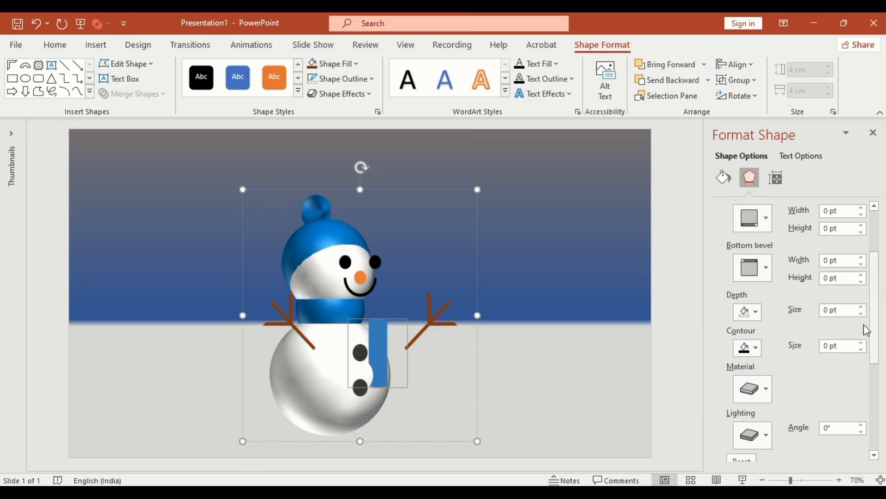
{"action": "left_click", "coordinate": [767, 218]}
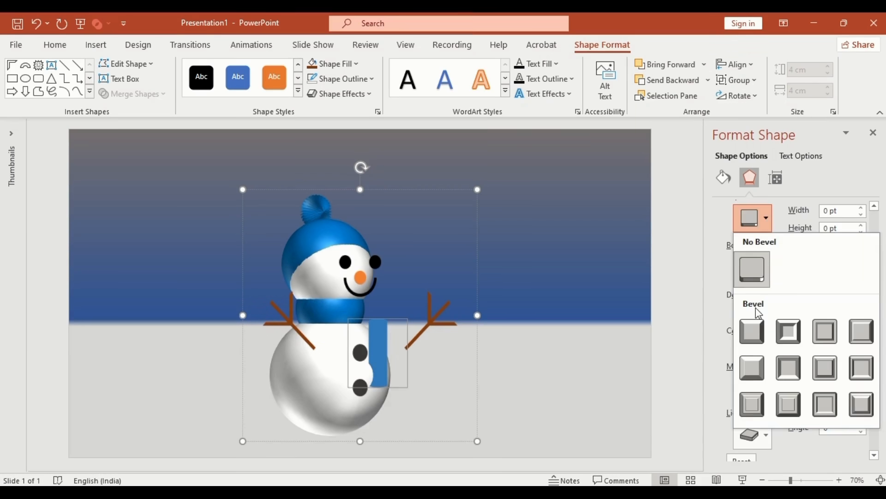
{"action": "left_click", "coordinate": [755, 325]}
{"action": "left_click_drag", "start_coordinate": [840, 211], "coordinate": [822, 228]}
{"action": "type", "text": "57"}
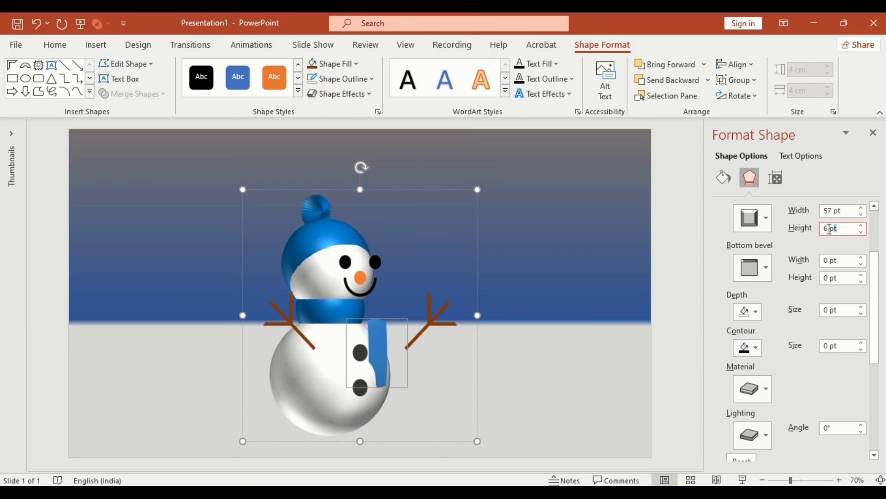
{"action": "type", "text": "57"}
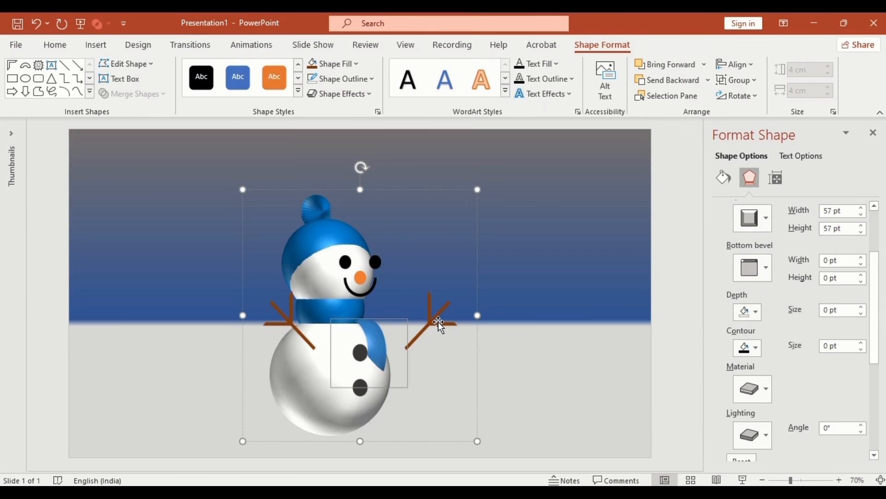
- Give both twig arms the first top and bottom bevels and a -74 pt distance from ground
{"action": "left_click", "coordinate": [438, 321]}
{"action": "left_click", "coordinate": [290, 322], "text": "shift"}
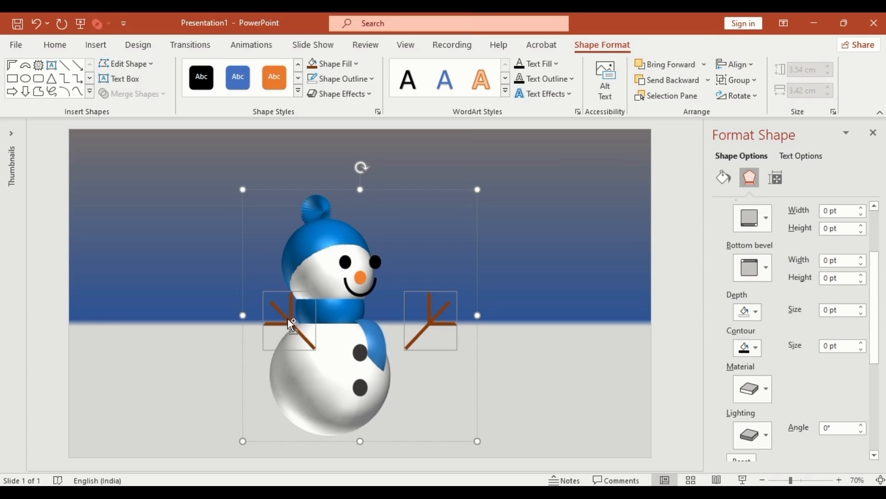
{"action": "left_click", "coordinate": [768, 230]}
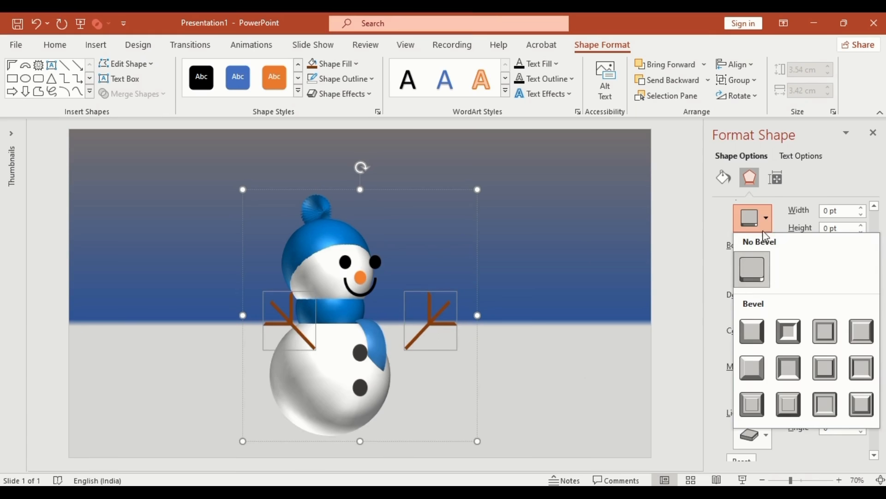
{"action": "left_click", "coordinate": [754, 329]}
{"action": "left_click", "coordinate": [764, 268]}
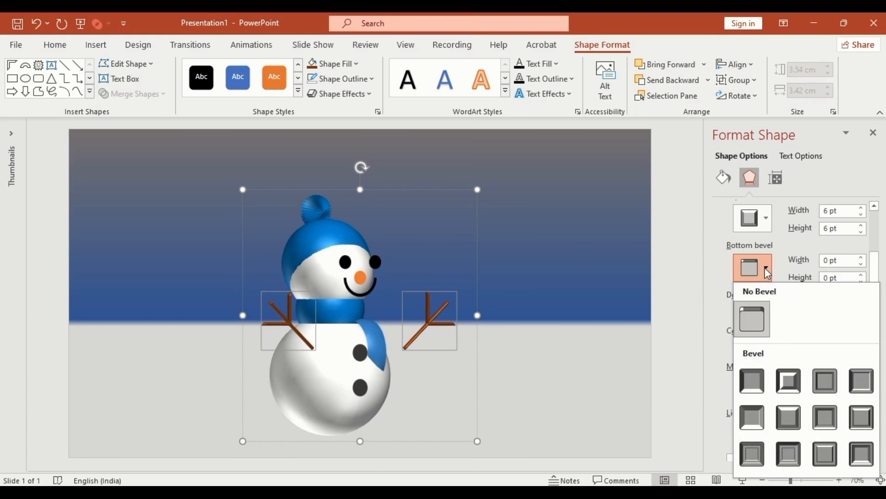
{"action": "left_click", "coordinate": [750, 368]}
{"action": "left_click_drag", "start_coordinate": [876, 336], "coordinate": [817, 446]}
{"action": "type", "text": "-74"}
{"action": "key", "text": "Return"}
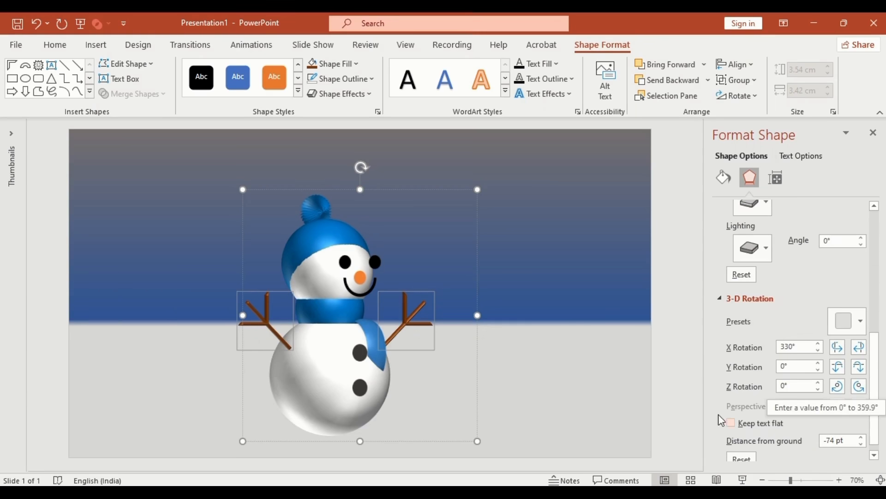
- Set the eyes' distance from ground to -30 pt
{"action": "left_click", "coordinate": [381, 267]}
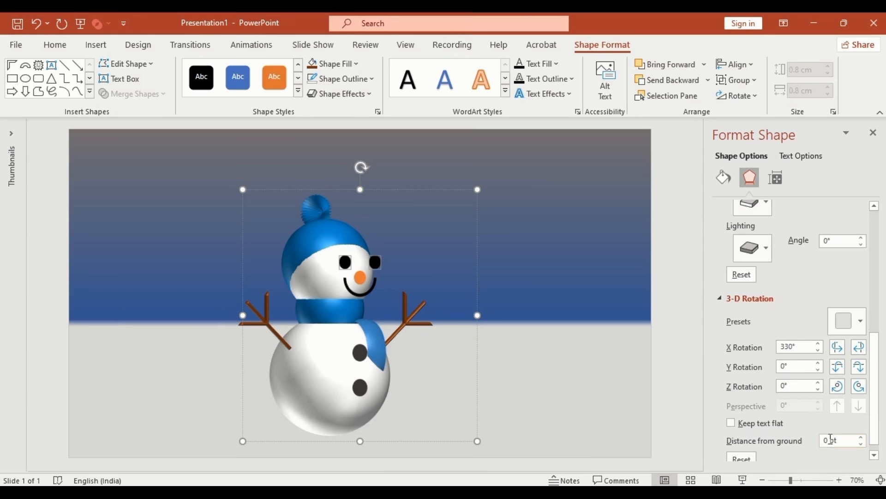
{"action": "left_click_drag", "start_coordinate": [831, 439], "coordinate": [822, 444]}
{"action": "type", "text": "-30"}
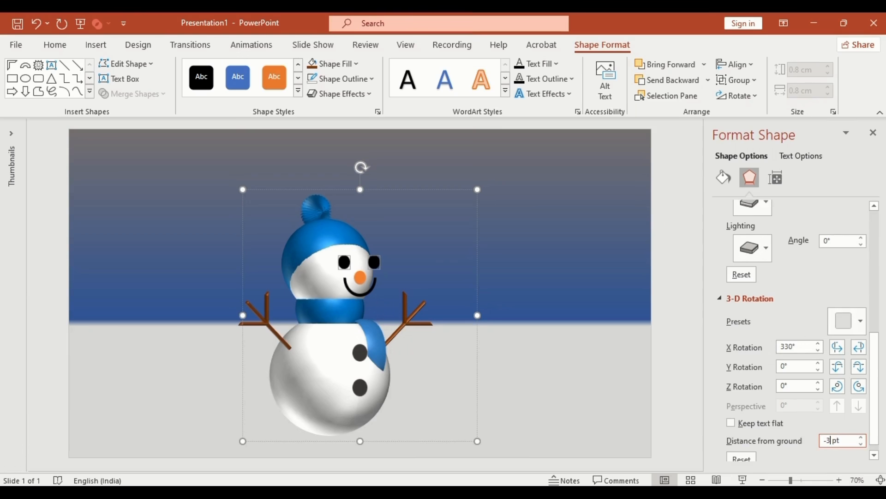
{"action": "left_click_drag", "start_coordinate": [875, 427], "coordinate": [875, 339]}
- Give the eyes the first top bevel preset at 11 × 11 pt
{"action": "left_click", "coordinate": [766, 234]}
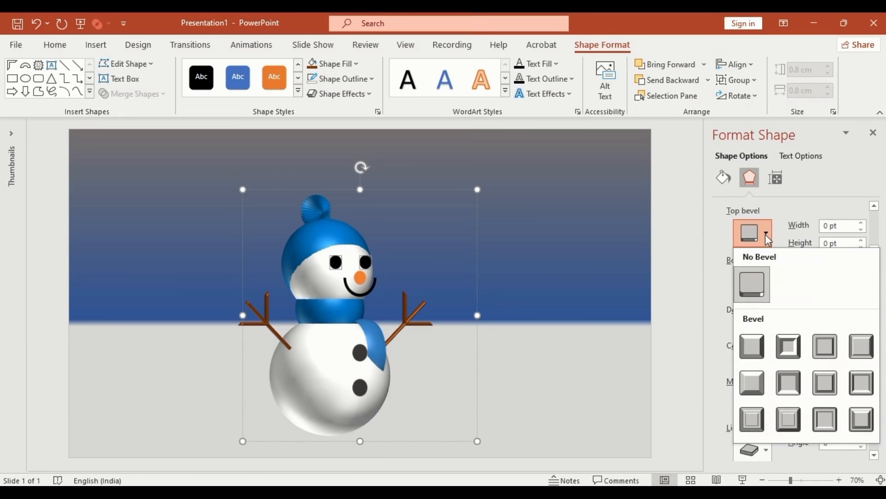
{"action": "left_click", "coordinate": [752, 348]}
{"action": "left_click_drag", "start_coordinate": [843, 226], "coordinate": [825, 231]}
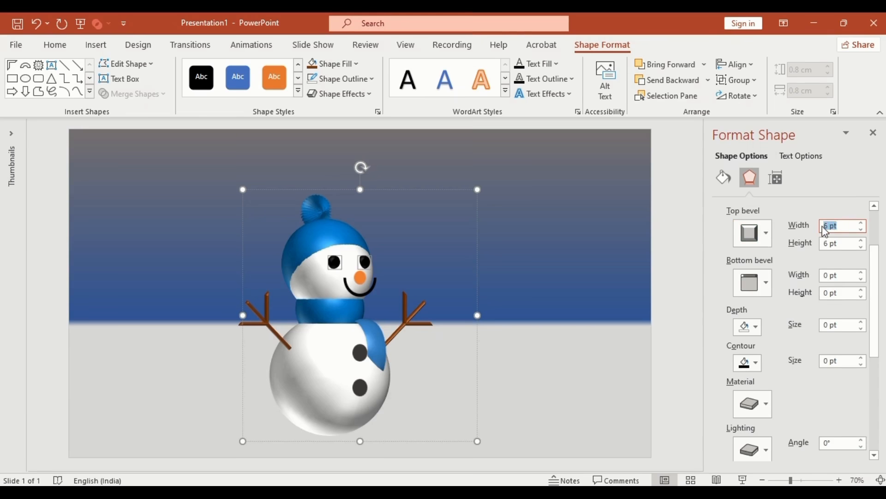
{"action": "type", "text": "11"}
{"action": "key", "text": "Tab"}
{"action": "type", "text": "11"}
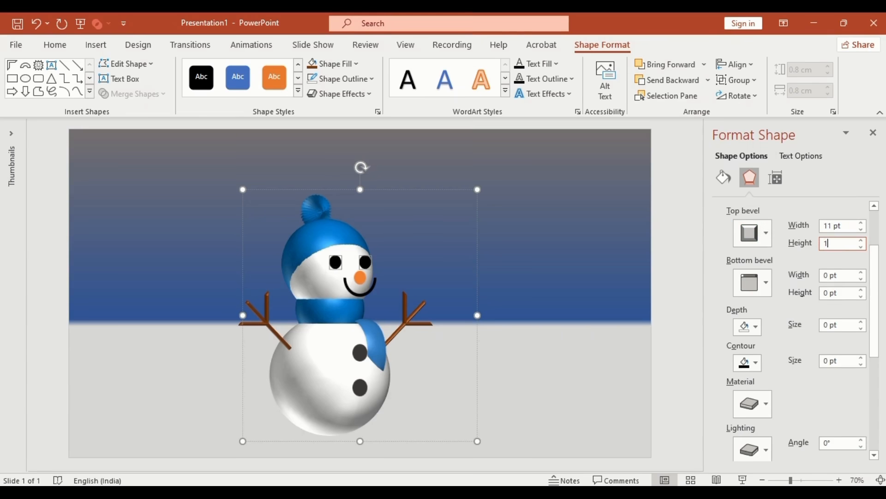
{"action": "key", "text": "Tab"}
- Give the carrot nose a 28 × 37 pt top bevel and -4 pt distance from ground
{"action": "left_click", "coordinate": [360, 274]}
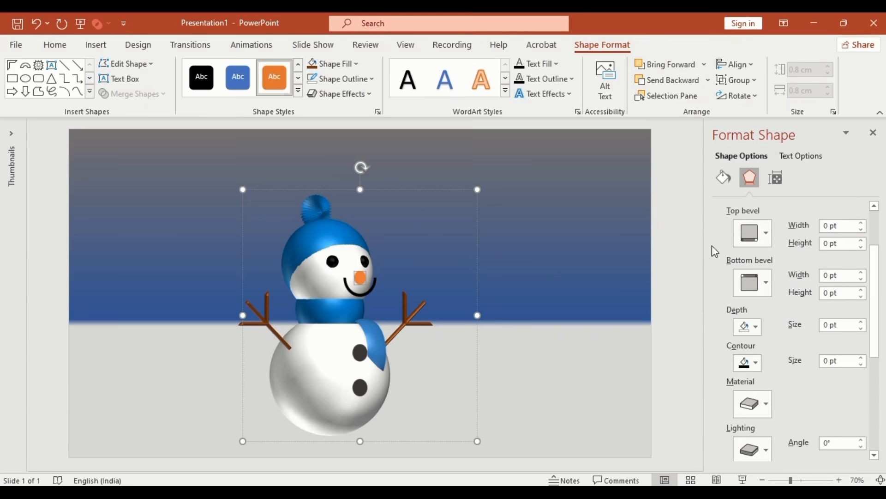
{"action": "left_click", "coordinate": [767, 232]}
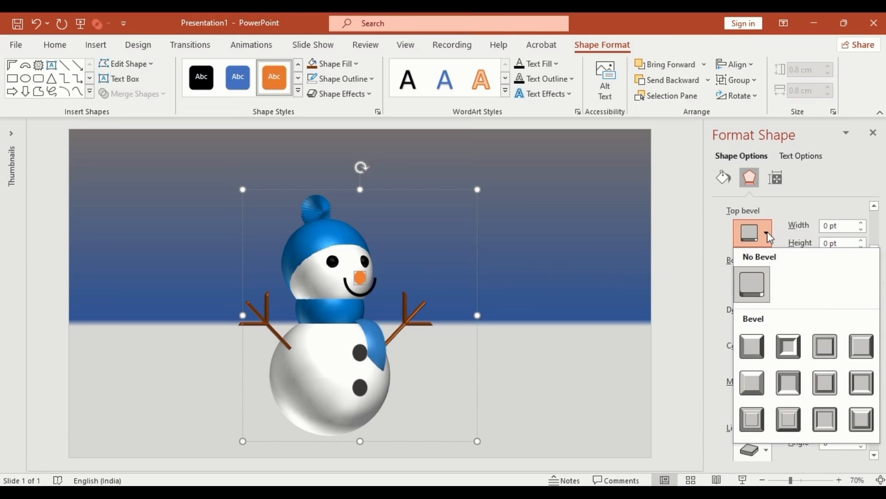
{"action": "left_click", "coordinate": [852, 344]}
{"action": "type", "text": "2"}
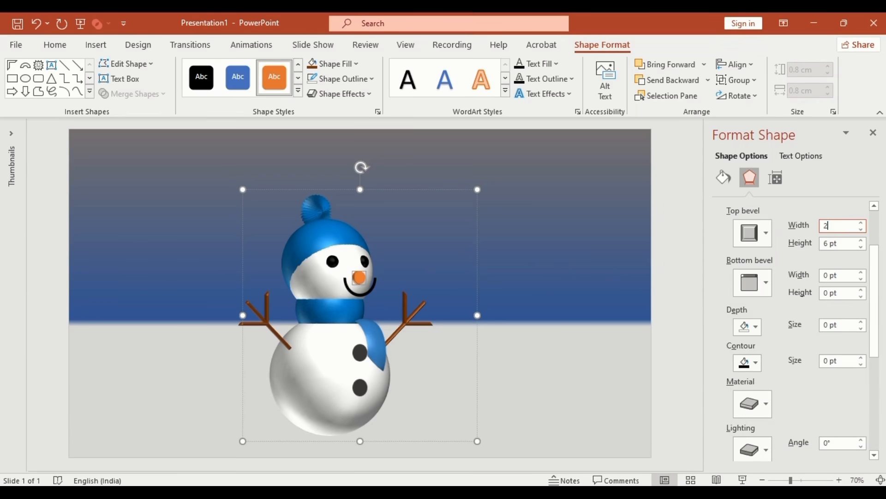
{"action": "type", "text": "8"}
{"action": "left_click", "coordinate": [842, 243]}
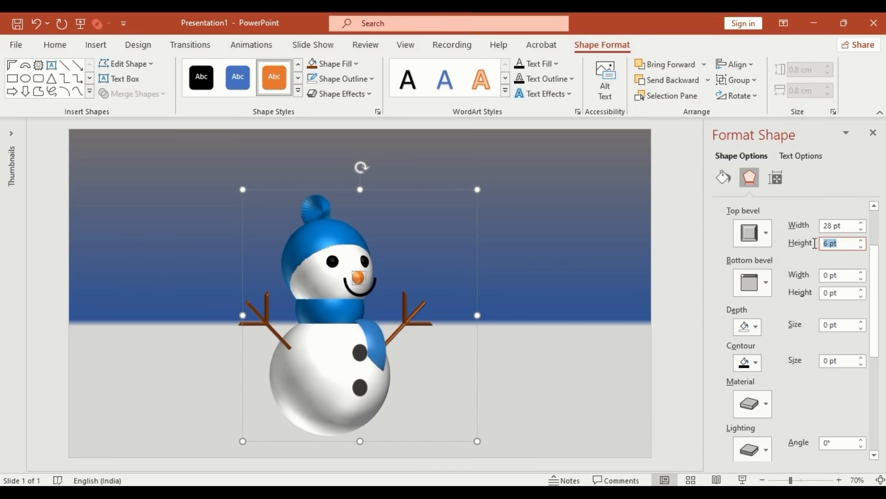
{"action": "type", "text": "37"}
{"action": "scroll", "coordinate": [824, 277], "scroll_direction": "down", "scroll_amount": 5}
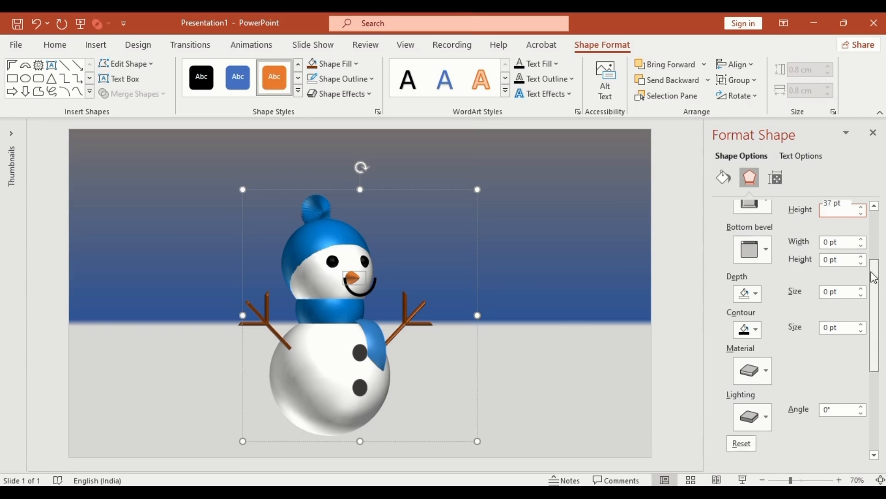
{"action": "left_click", "coordinate": [830, 428]}
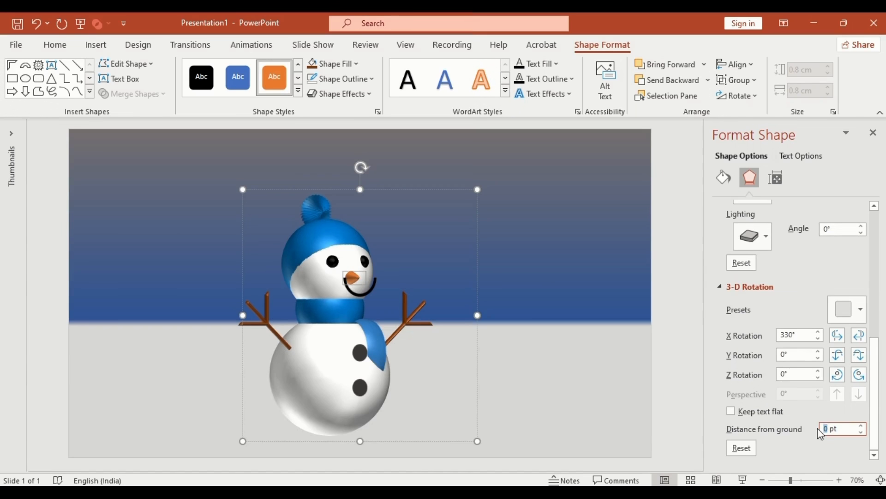
{"action": "type", "text": "-4"}
{"action": "key", "text": "Return"}
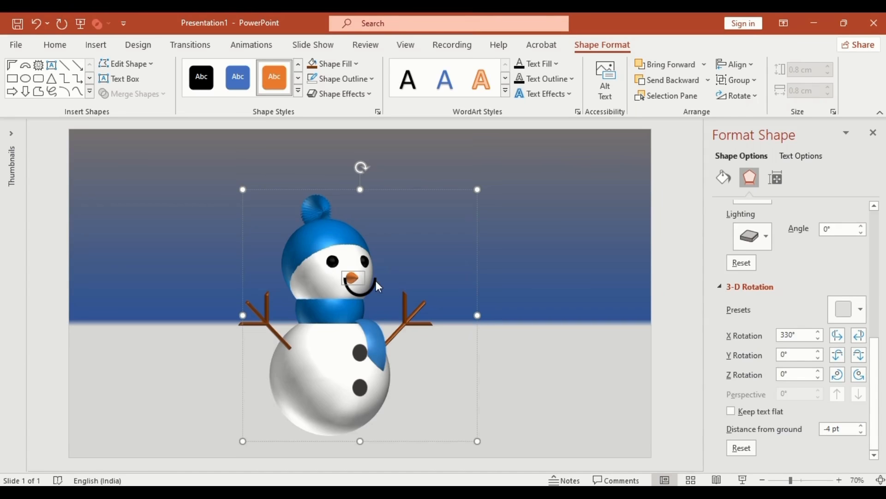
- Set the mouth's distance from ground to -38 pt
{"action": "left_click", "coordinate": [373, 281]}
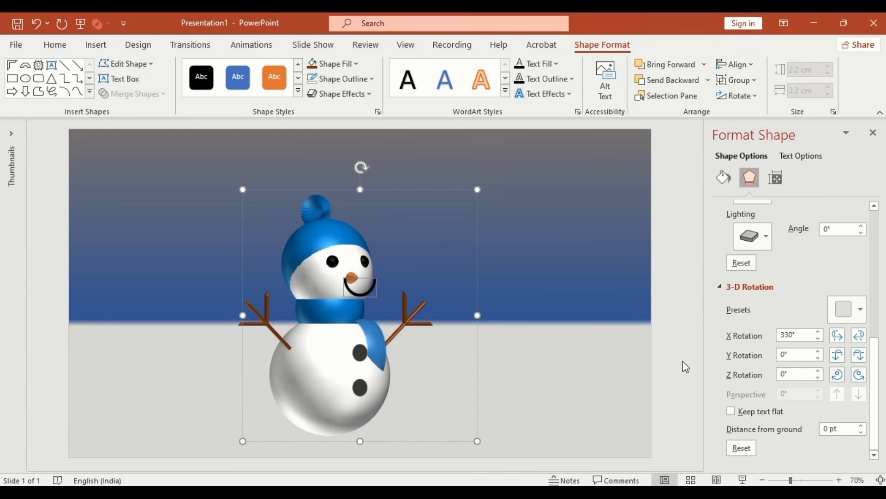
{"action": "double_click", "coordinate": [827, 429]}
{"action": "type", "text": "-38"}
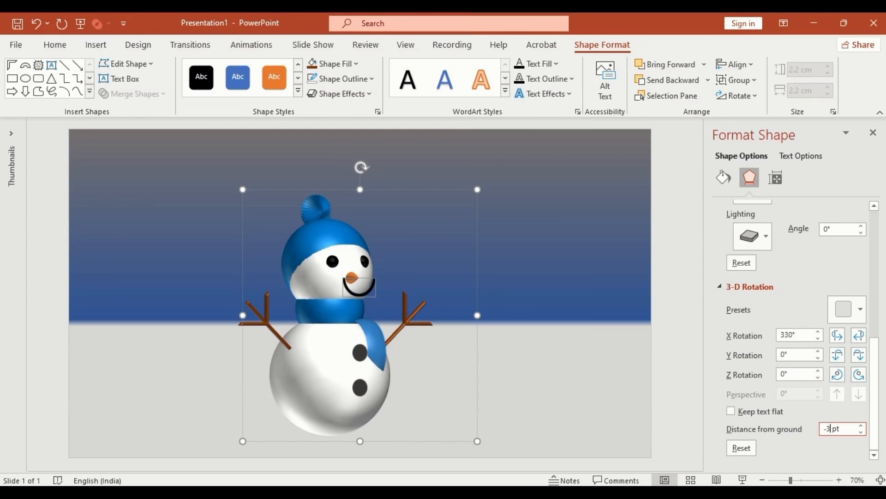
{"action": "left_click_drag", "start_coordinate": [875, 418], "coordinate": [870, 316]}
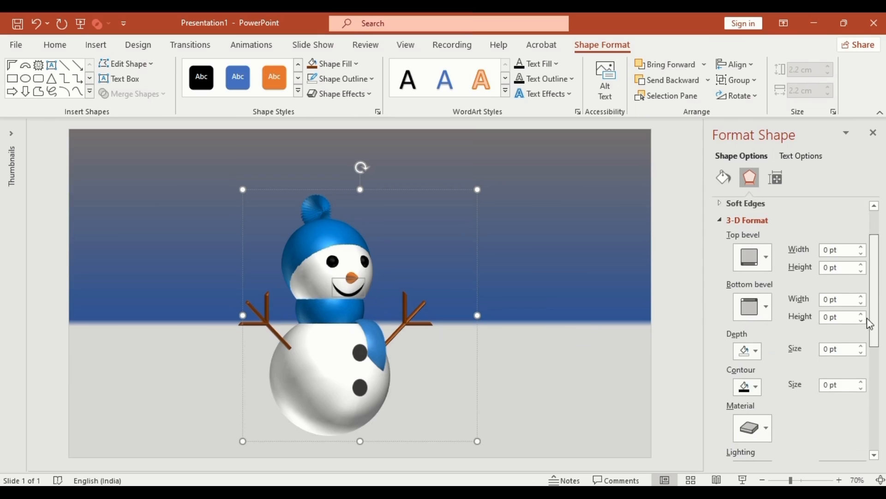
- Give the mouth a rounded top bevel and both buttons a 14 pt rounded top bevel
{"action": "left_click", "coordinate": [766, 258]}
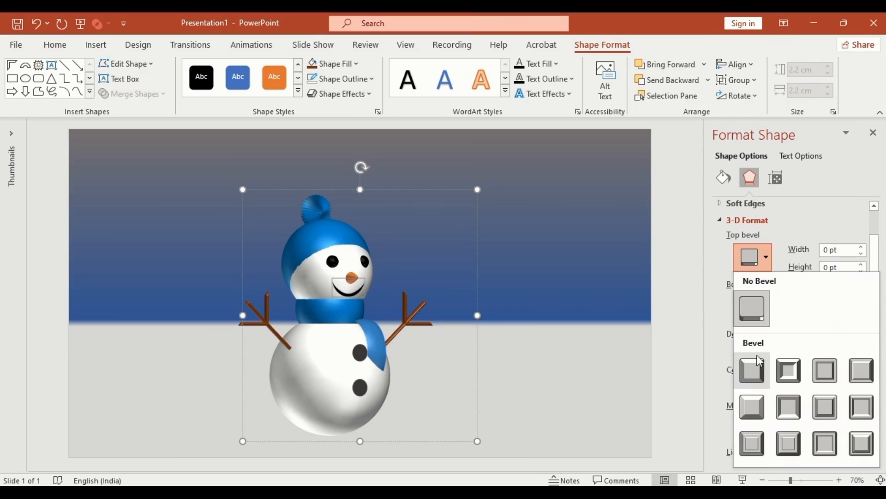
{"action": "left_click", "coordinate": [753, 370]}
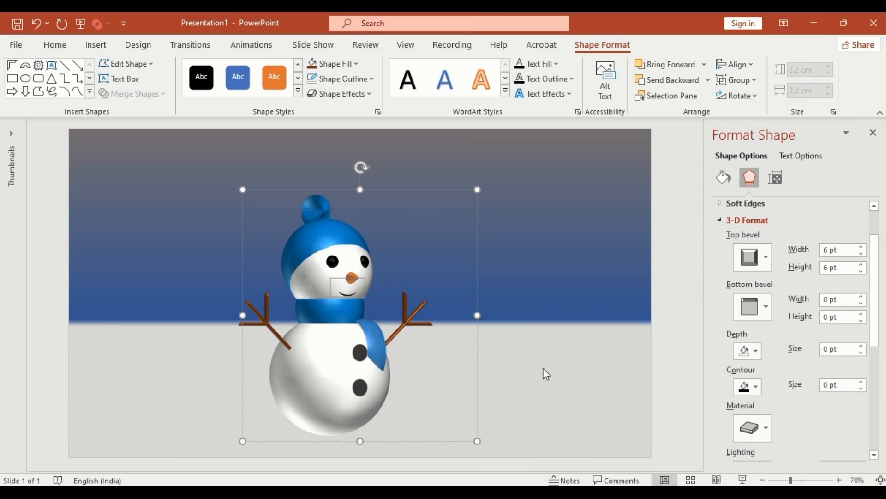
{"action": "left_click", "coordinate": [358, 354]}
{"action": "left_click", "coordinate": [361, 384], "text": "shift"}
{"action": "left_click", "coordinate": [757, 257]}
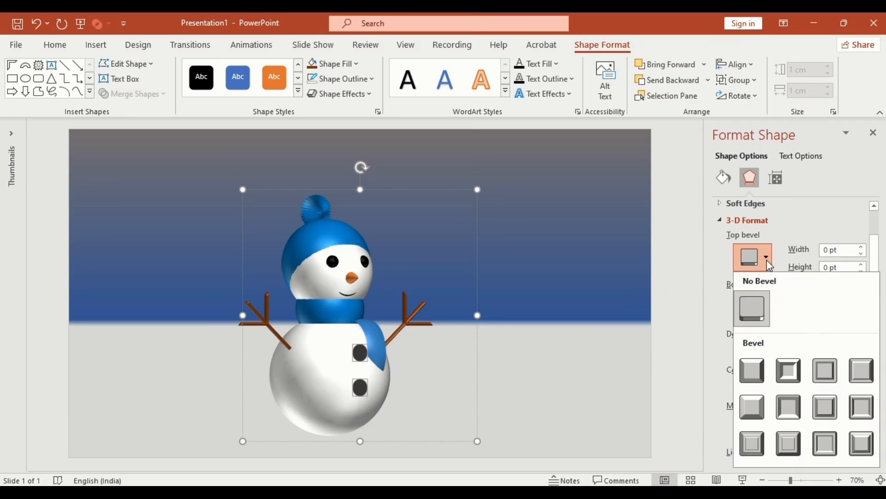
{"action": "left_click", "coordinate": [753, 369]}
{"action": "type", "text": "14"}
{"action": "left_click_drag", "start_coordinate": [841, 250], "coordinate": [811, 269]}
{"action": "type", "text": "14"}
{"action": "left_click", "coordinate": [842, 283]}
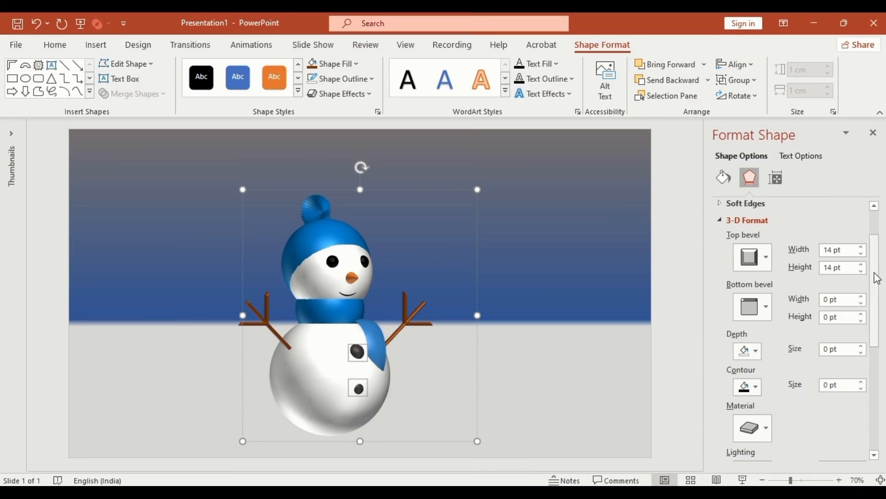
{"action": "left_click_drag", "start_coordinate": [876, 281], "coordinate": [876, 383]}
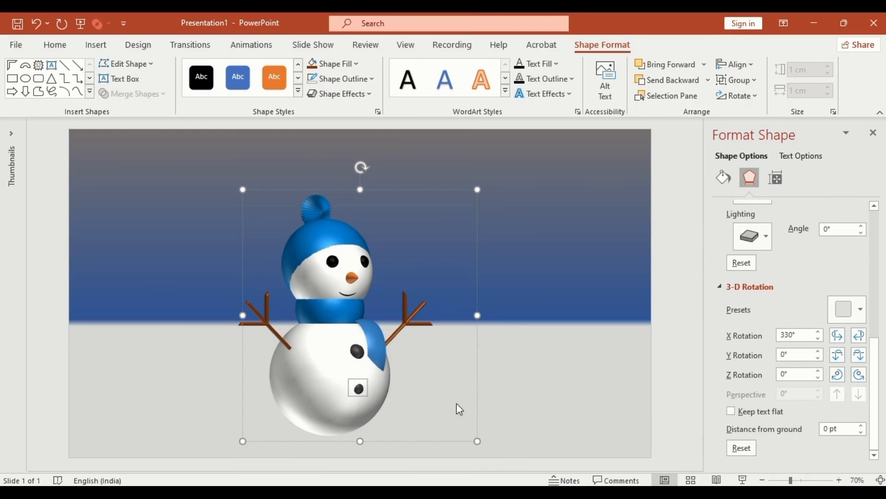
- Raise the upper button to 1 pt distance from ground, then reselect the whole snowman
{"action": "double_click", "coordinate": [820, 429]}
{"action": "left_click", "coordinate": [357, 352]}
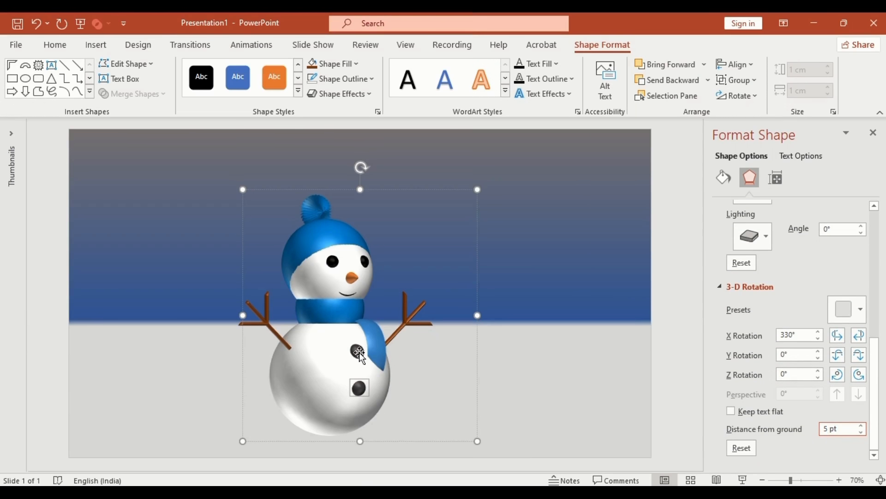
{"action": "double_click", "coordinate": [821, 429]}
{"action": "key", "text": "Return"}
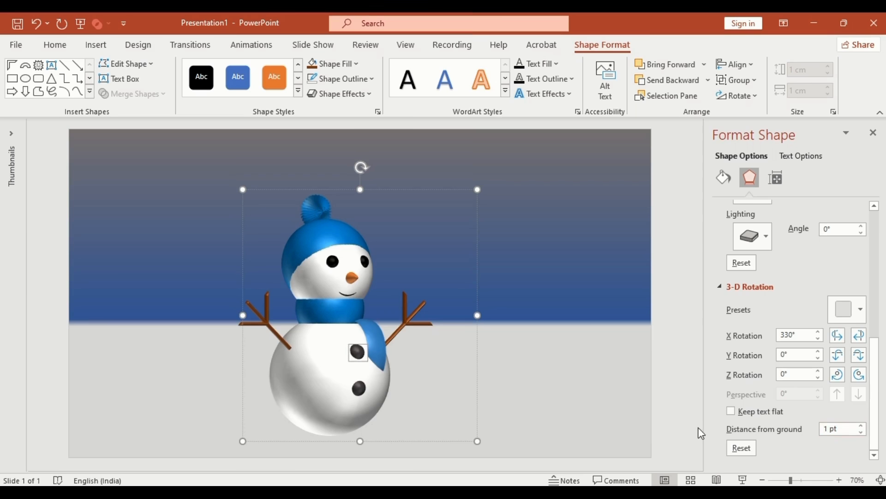
{"action": "left_click", "coordinate": [409, 194]}
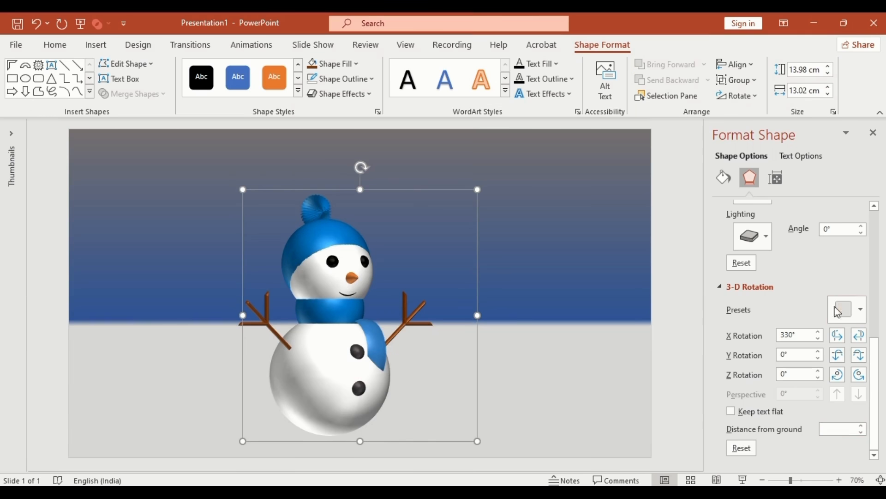
- Apply a new 3-D material to the whole snowman group
{"action": "scroll", "coordinate": [769, 270], "scroll_direction": "up", "scroll_amount": 3}
{"action": "left_click", "coordinate": [769, 270]}
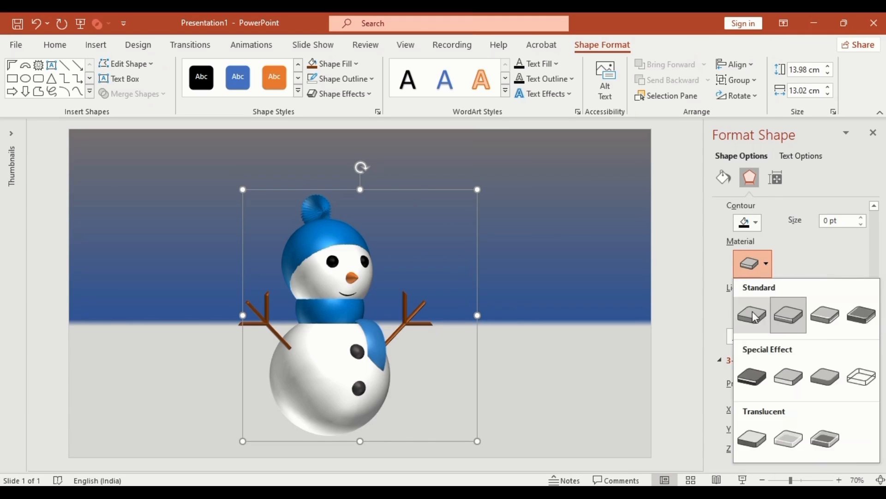
{"action": "left_click", "coordinate": [750, 310]}
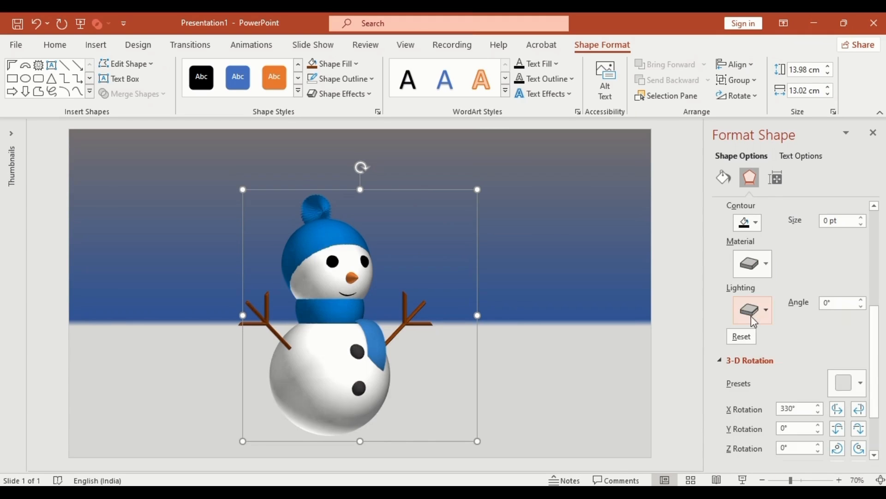
- Give the eyes and both buttons the glossy Metal material
{"action": "left_click", "coordinate": [331, 261]}
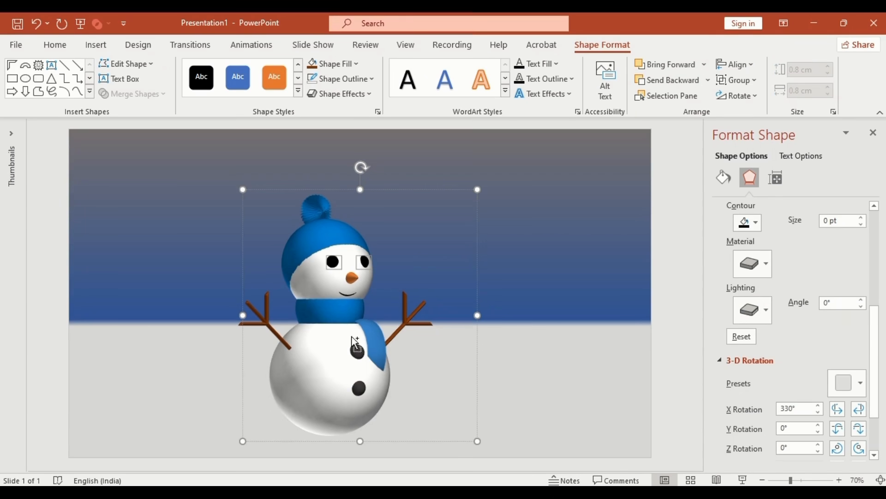
{"action": "left_click", "coordinate": [356, 349], "text": "shift"}
{"action": "left_click", "coordinate": [359, 387], "text": "shift"}
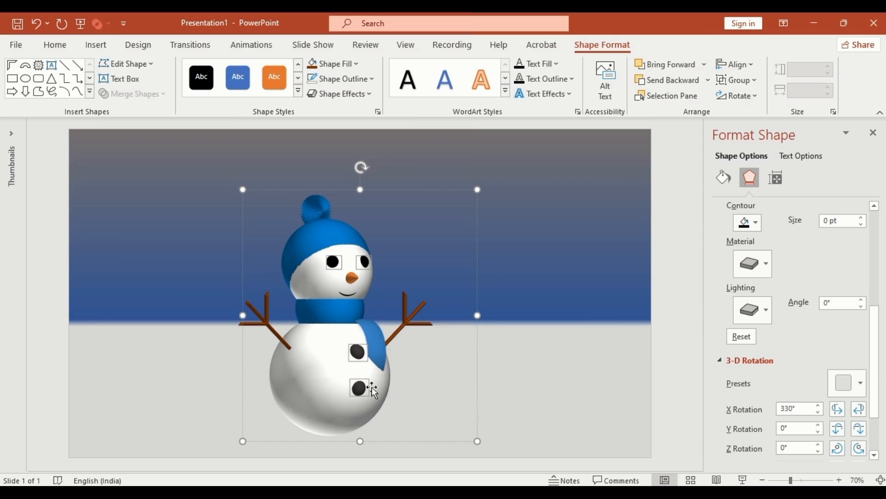
{"action": "left_click", "coordinate": [767, 264]}
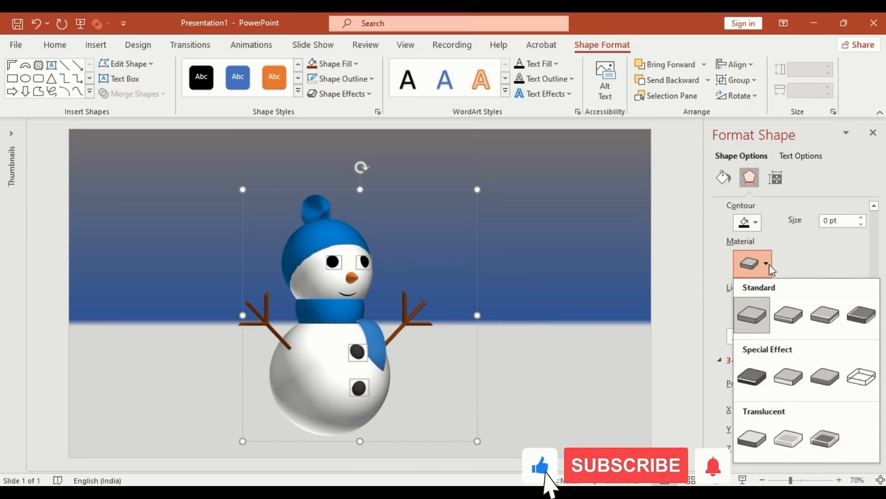
{"action": "left_click", "coordinate": [860, 315]}
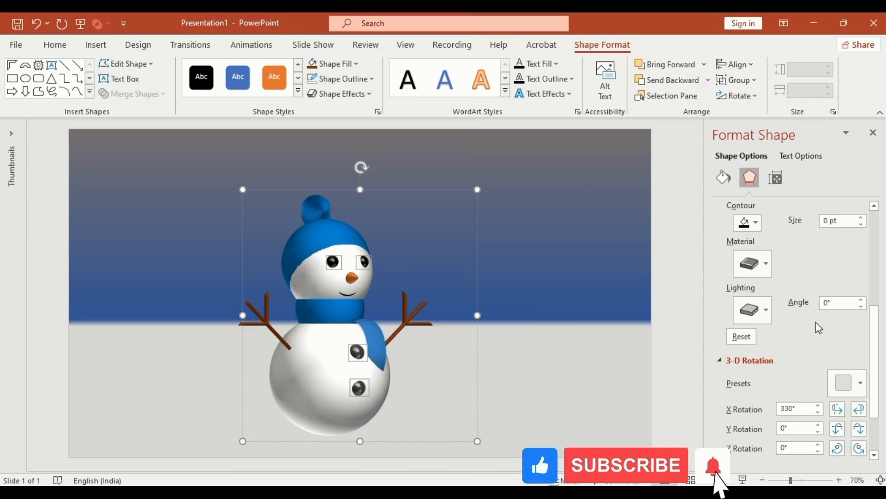
{"action": "left_click", "coordinate": [478, 336]}
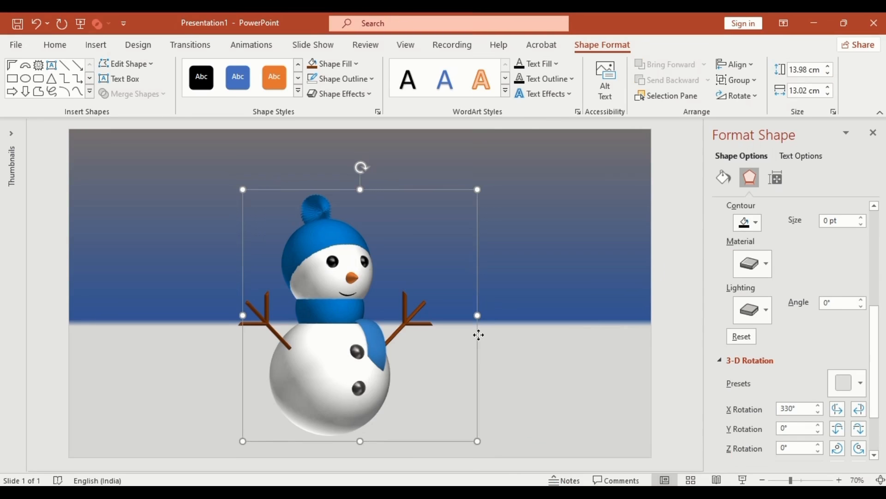
- Turn the snowman's X rotation from 330° through a full spin to 20°
{"action": "left_click", "coordinate": [839, 415]}
{"action": "left_click", "coordinate": [839, 415]}
{"action": "left_click", "coordinate": [839, 415]}
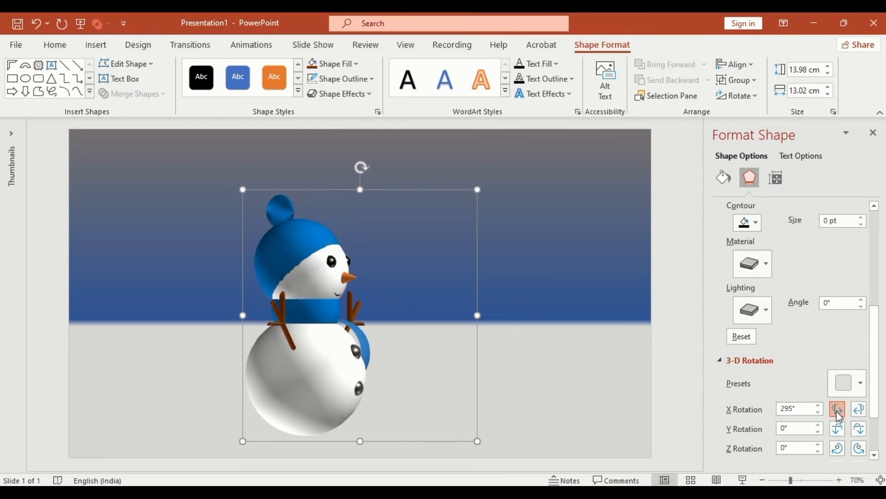
{"action": "left_click", "coordinate": [838, 415]}
{"action": "left_click", "coordinate": [839, 415]}
{"action": "left_click", "coordinate": [838, 415]}
{"action": "left_click", "coordinate": [839, 414]}
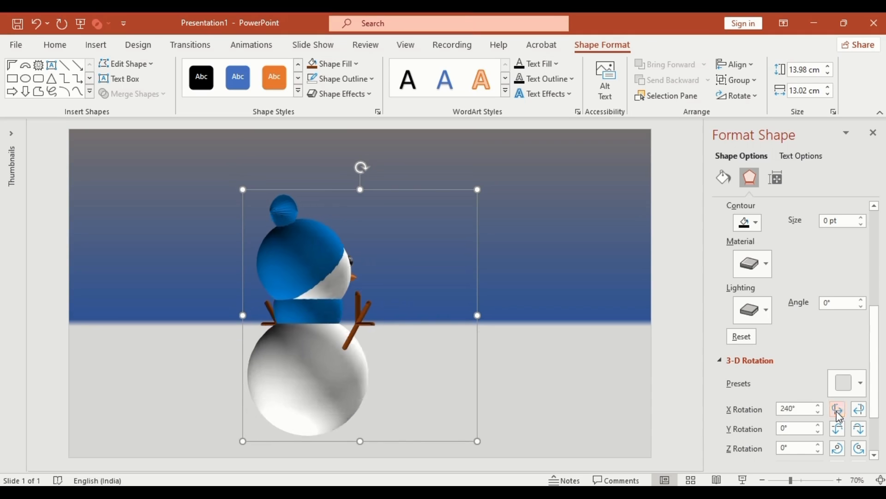
{"action": "left_click", "coordinate": [838, 415]}
{"action": "left_click", "coordinate": [839, 415]}
{"action": "left_click", "coordinate": [839, 415]}
{"action": "left_click", "coordinate": [839, 415]}
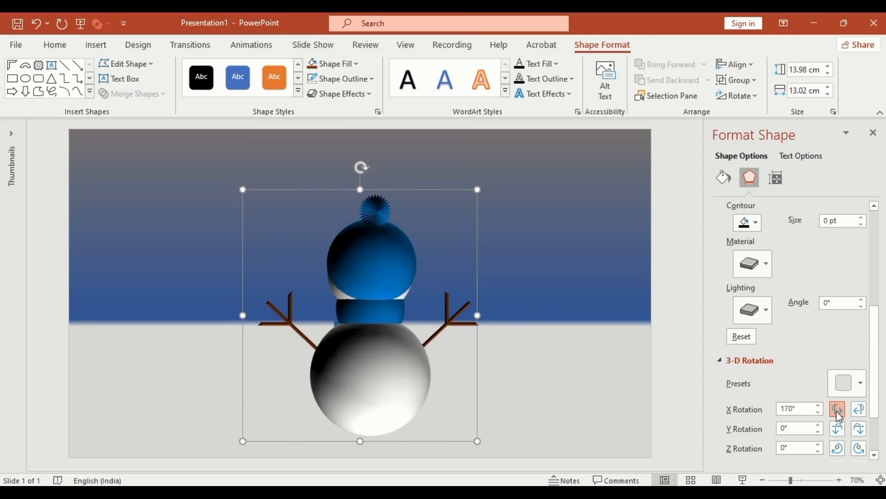
{"action": "left_click", "coordinate": [839, 415]}
{"action": "left_click", "coordinate": [838, 415]}
{"action": "left_click", "coordinate": [839, 415]}
{"action": "left_click", "coordinate": [839, 415]}
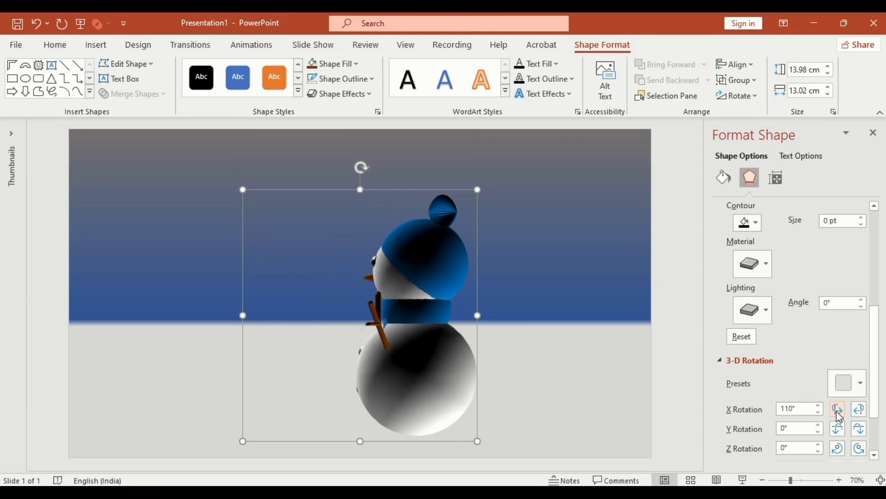
{"action": "left_click", "coordinate": [839, 415]}
{"action": "left_click", "coordinate": [839, 415]}
{"action": "left_click", "coordinate": [838, 414]}
{"action": "left_click", "coordinate": [839, 415]}
{"action": "left_click", "coordinate": [839, 415]}
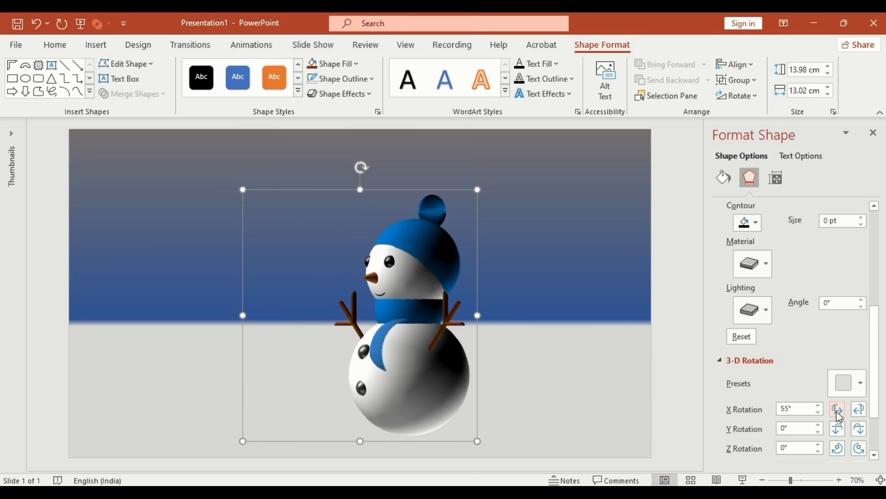
{"action": "left_click", "coordinate": [839, 415]}
{"action": "left_click", "coordinate": [839, 415]}
{"action": "left_click", "coordinate": [839, 415]}
{"action": "left_click", "coordinate": [838, 415]}
{"action": "left_click", "coordinate": [839, 415]}
{"action": "left_click", "coordinate": [839, 415]}
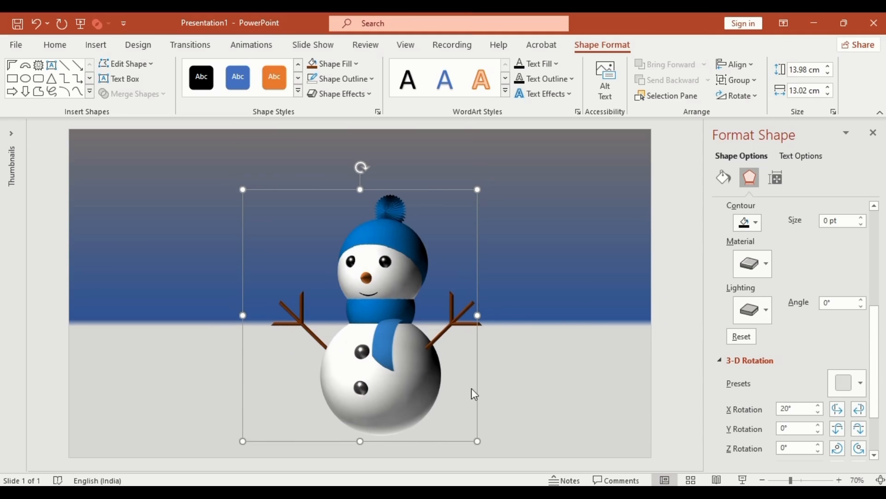
- Give the snowman's lower body ball a perspective shadow preset
{"action": "left_click", "coordinate": [432, 380]}
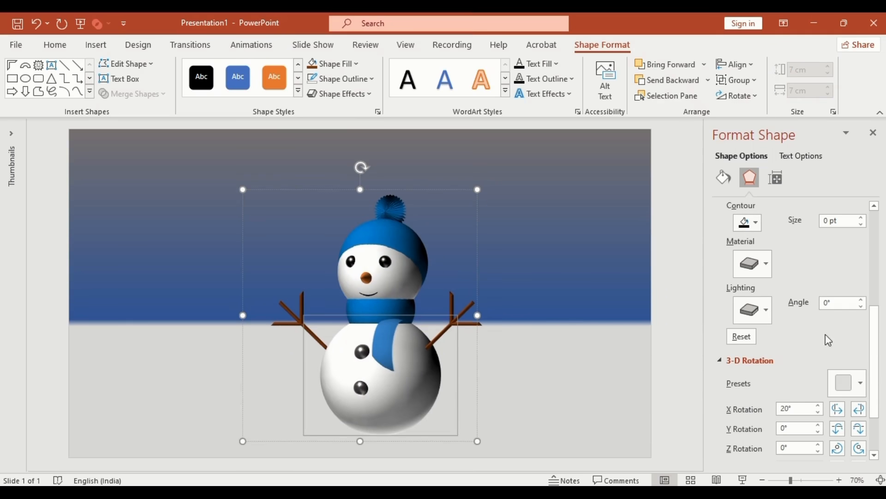
{"action": "left_click_drag", "start_coordinate": [873, 341], "coordinate": [863, 224]}
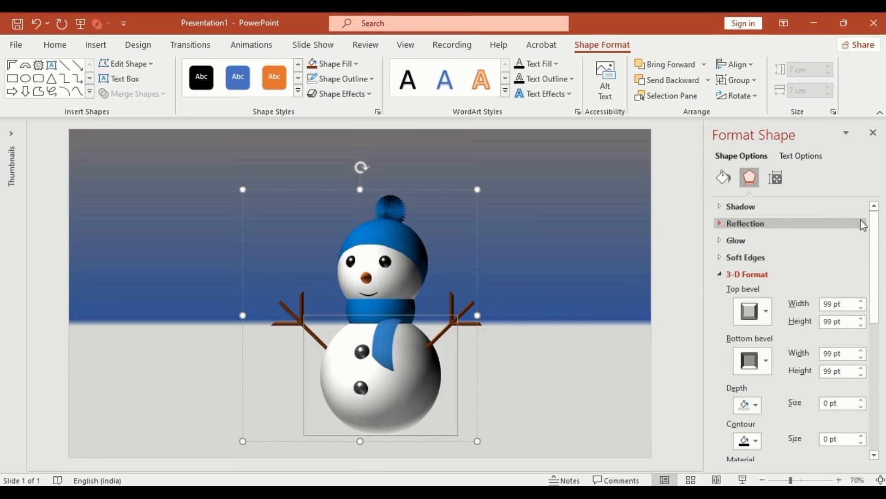
{"action": "left_click", "coordinate": [746, 207]}
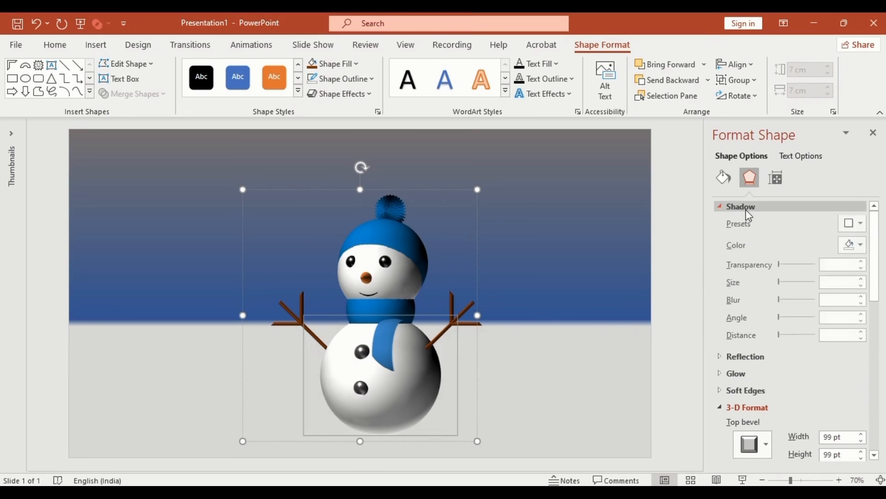
{"action": "left_click", "coordinate": [861, 225]}
{"action": "scroll", "coordinate": [854, 269], "scroll_direction": "down", "scroll_amount": 3}
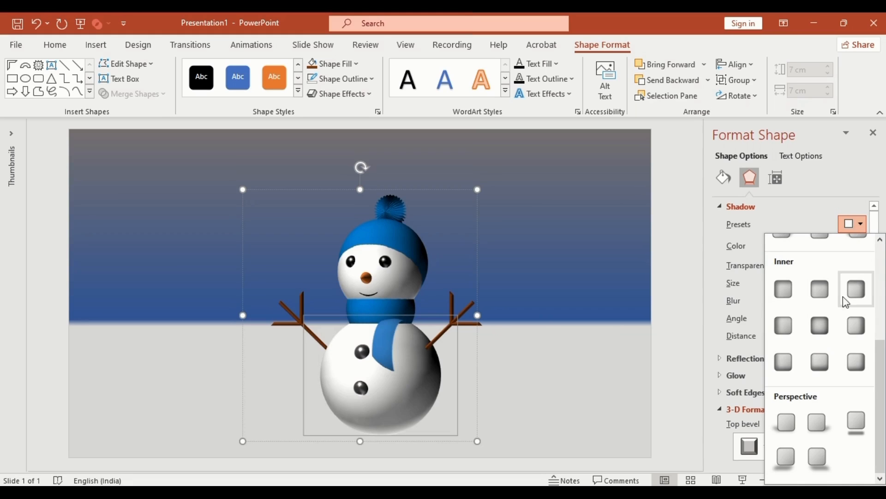
{"action": "left_click", "coordinate": [820, 421]}
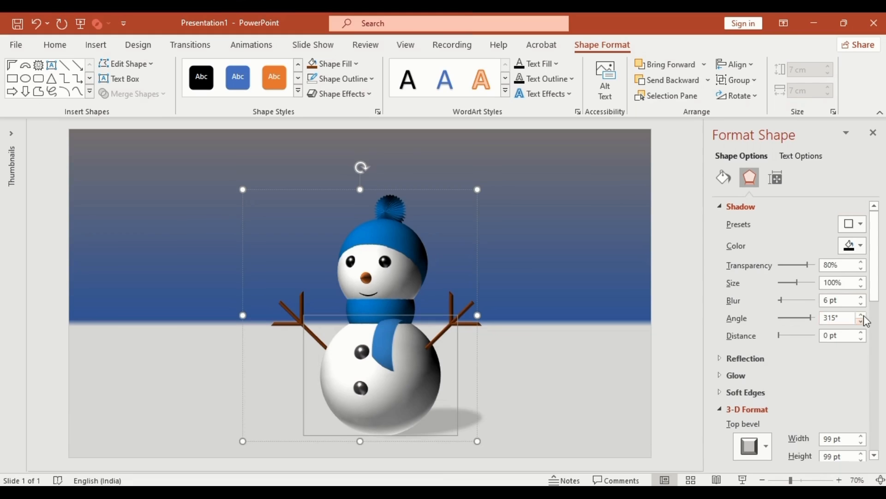
- Soften the shadow to a 15 pt blur and reselect the whole snowman group
{"action": "left_click", "coordinate": [861, 297]}
{"action": "double_click", "coordinate": [862, 297]}
{"action": "double_click", "coordinate": [861, 297]}
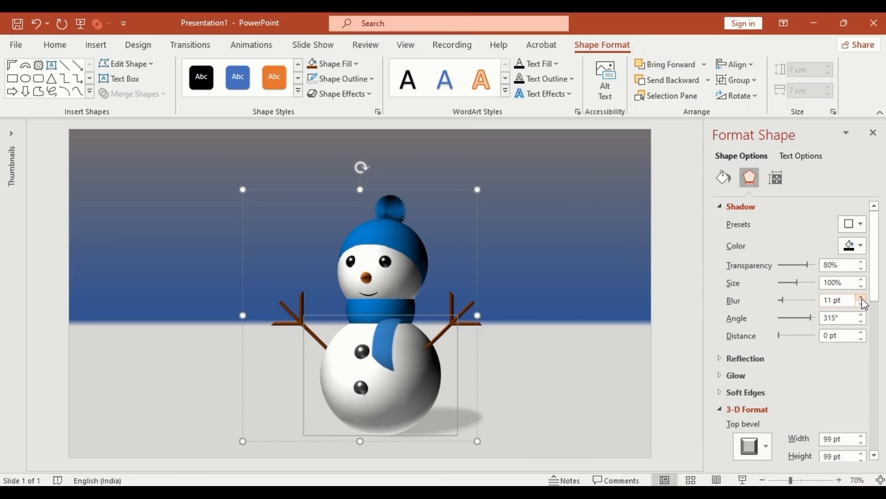
{"action": "double_click", "coordinate": [861, 297]}
{"action": "double_click", "coordinate": [862, 297]}
{"action": "left_click", "coordinate": [477, 355]}
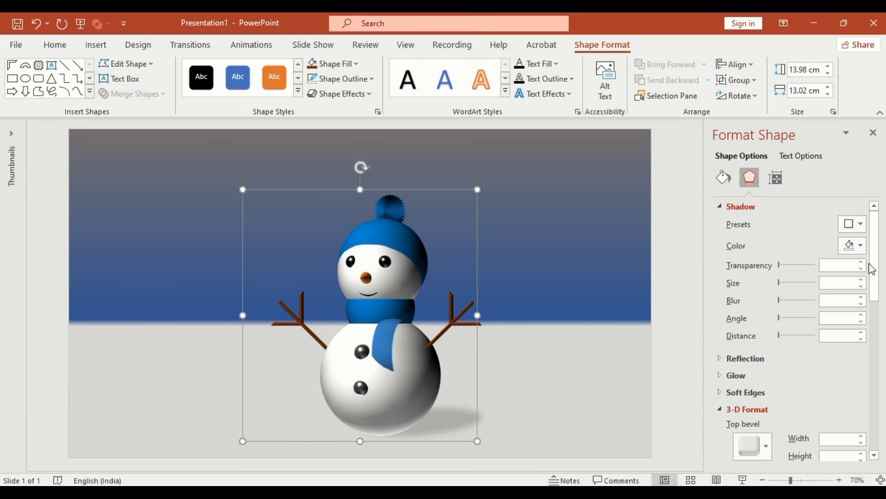
{"action": "left_click_drag", "start_coordinate": [875, 274], "coordinate": [876, 430]}
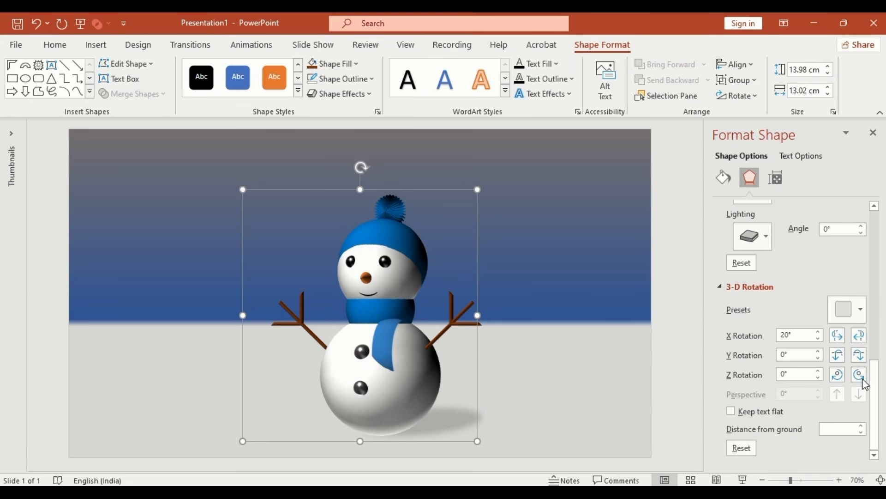
- Return the snowman to facing straight ahead and ungroup it into separate parts
{"action": "left_click", "coordinate": [838, 335]}
{"action": "left_click", "coordinate": [838, 335]}
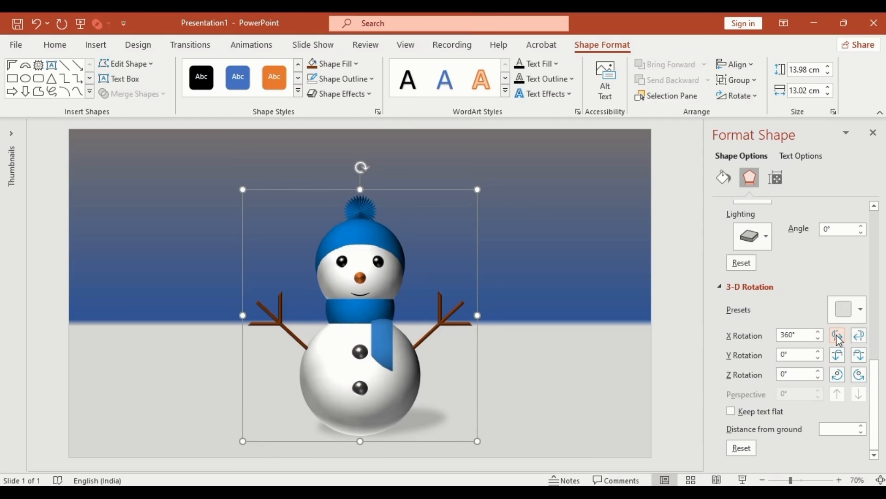
{"action": "left_click", "coordinate": [754, 81]}
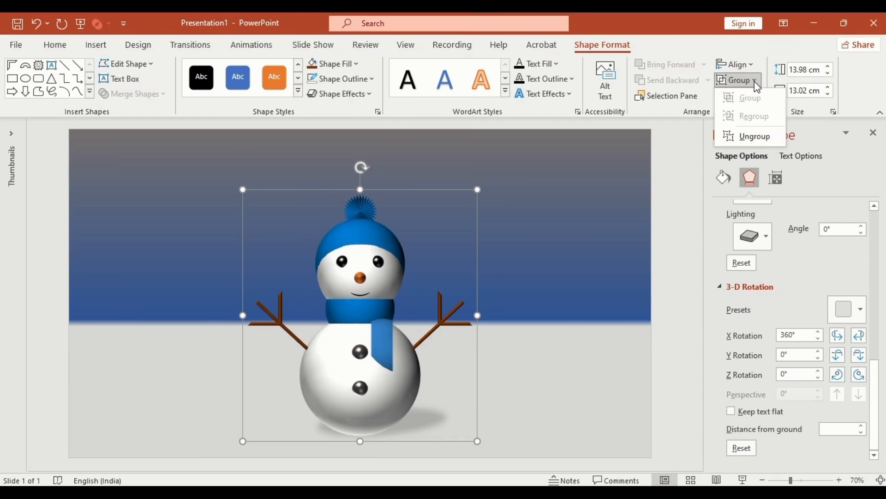
{"action": "left_click", "coordinate": [756, 138]}
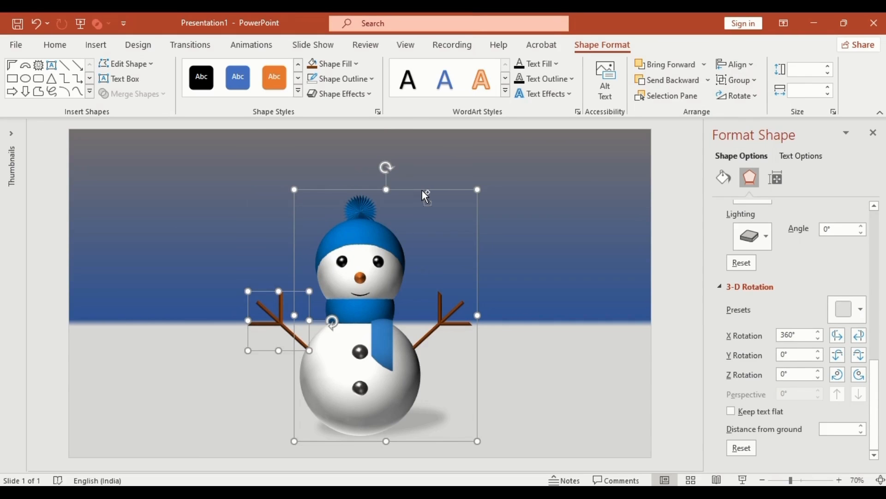
- Duplicate the left arm and flip the copy horizontally and vertically
{"action": "left_click", "coordinate": [364, 220], "text": "shift"}
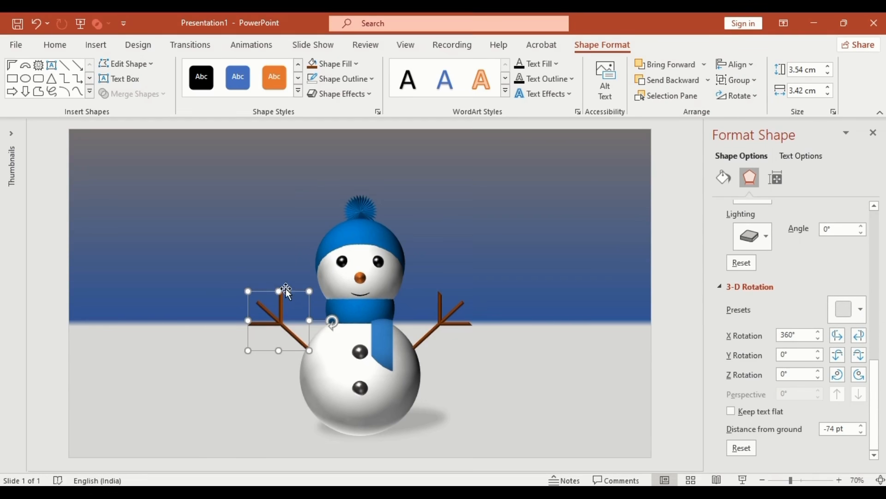
{"action": "left_click_drag", "start_coordinate": [286, 289], "coordinate": [286, 319], "text": "ctrl"}
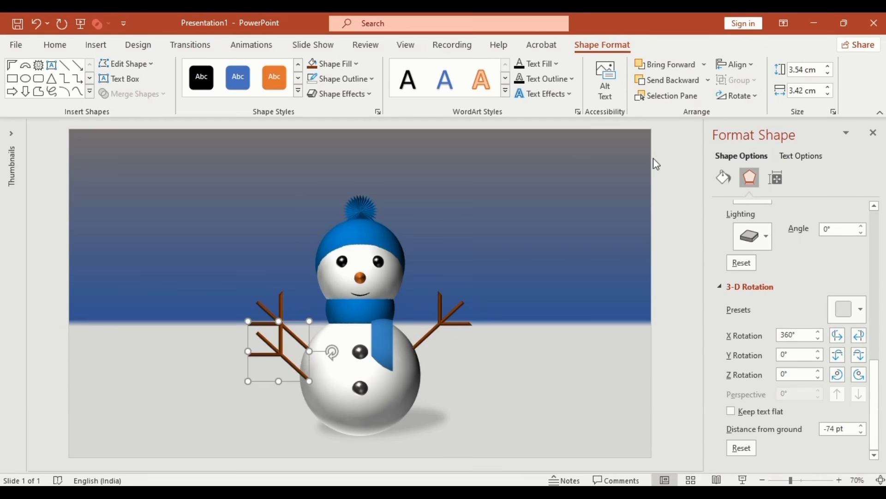
{"action": "left_click", "coordinate": [737, 96]}
{"action": "left_click", "coordinate": [755, 169]}
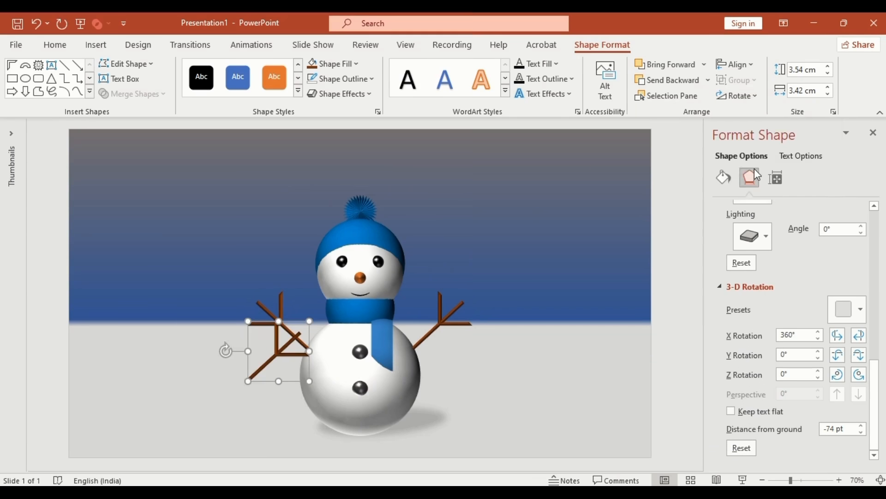
{"action": "left_click", "coordinate": [739, 96]}
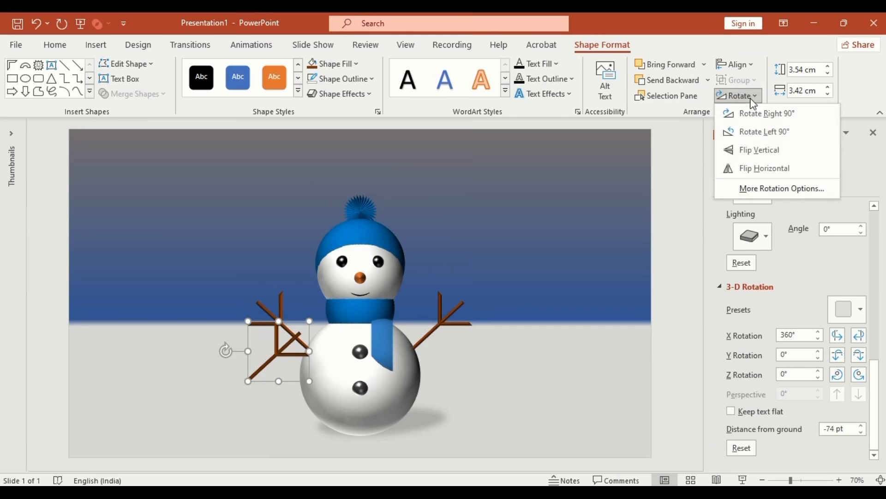
{"action": "left_click", "coordinate": [759, 153]}
- Move the flipped copy onto the body, set it to No Fill, and group it with the left arm
{"action": "left_click_drag", "start_coordinate": [248, 347], "coordinate": [307, 372]}
{"action": "left_click", "coordinate": [359, 65]}
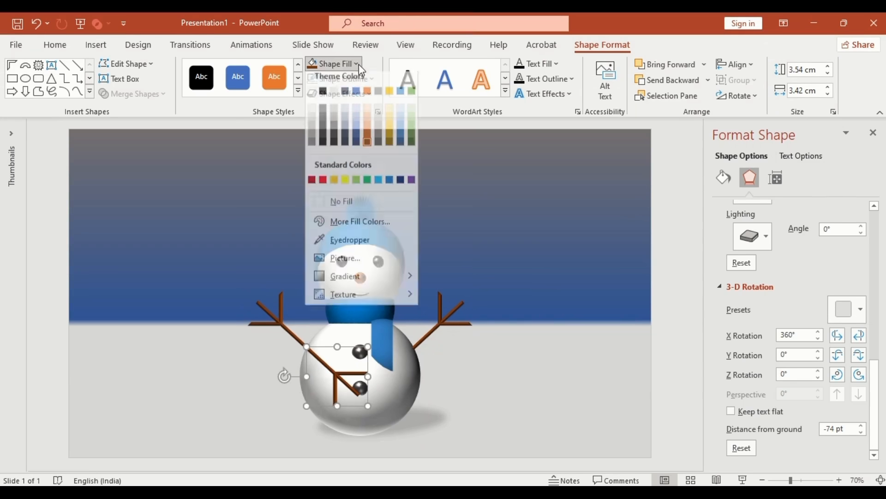
{"action": "left_click", "coordinate": [353, 210]}
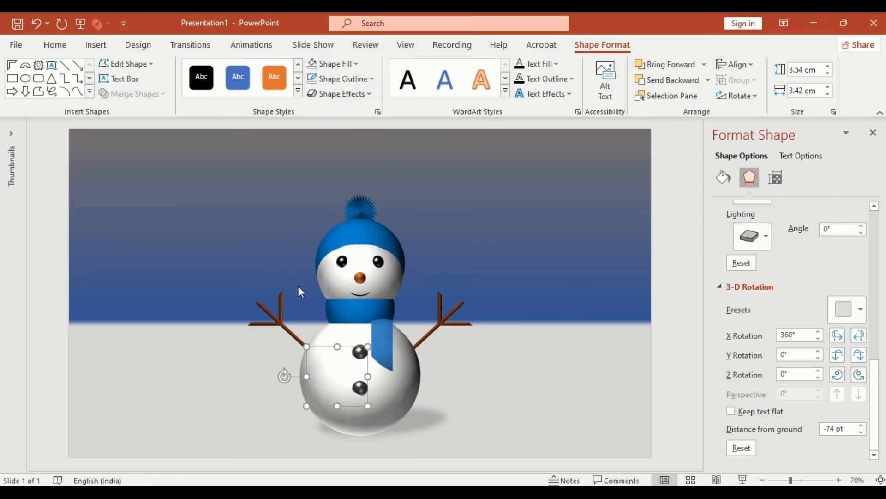
{"action": "left_click", "coordinate": [285, 324], "text": "shift"}
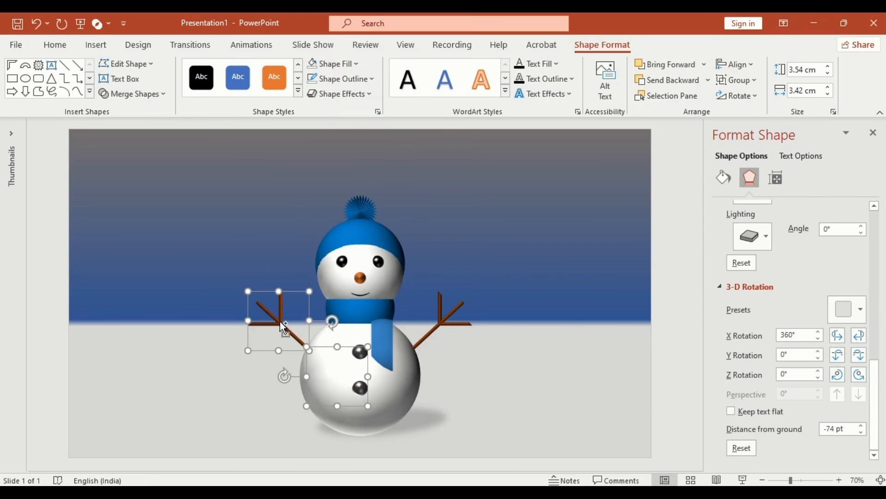
{"action": "left_click", "coordinate": [751, 81]}
{"action": "left_click", "coordinate": [750, 97]}
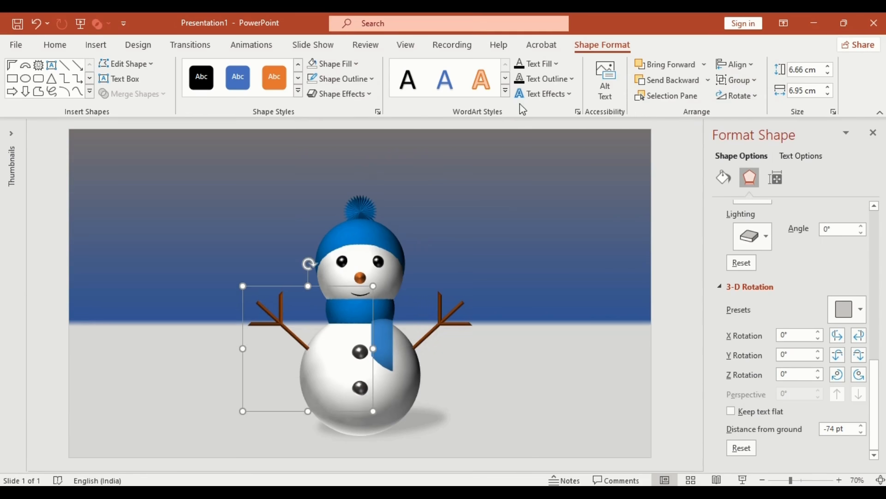
- Apply the Spin emphasis animation to the left arm group
{"action": "left_click", "coordinate": [257, 46]}
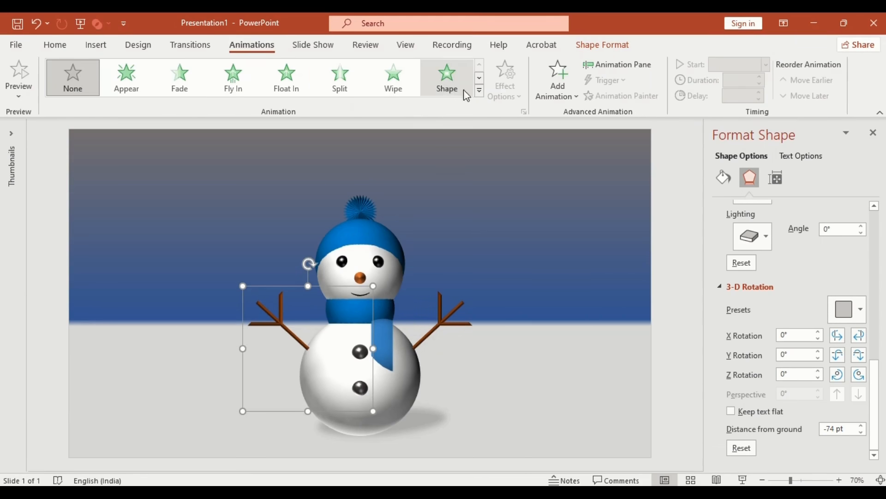
{"action": "left_click", "coordinate": [479, 90]}
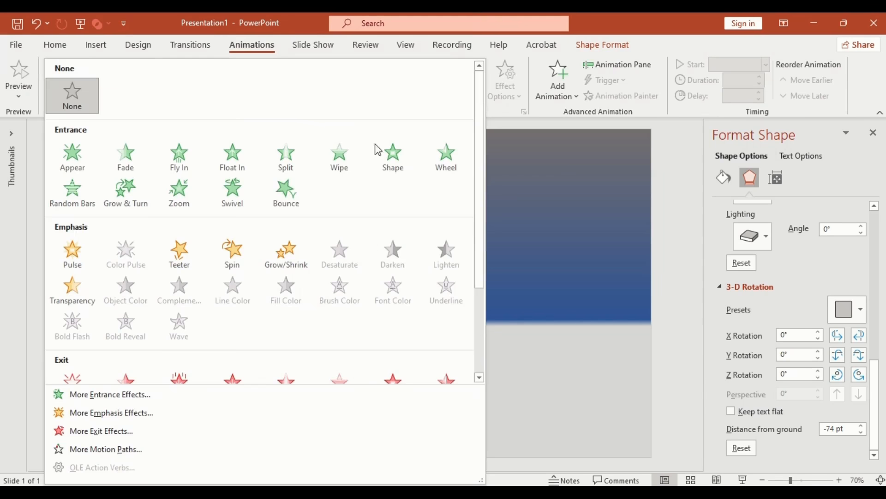
{"action": "left_click", "coordinate": [236, 251]}
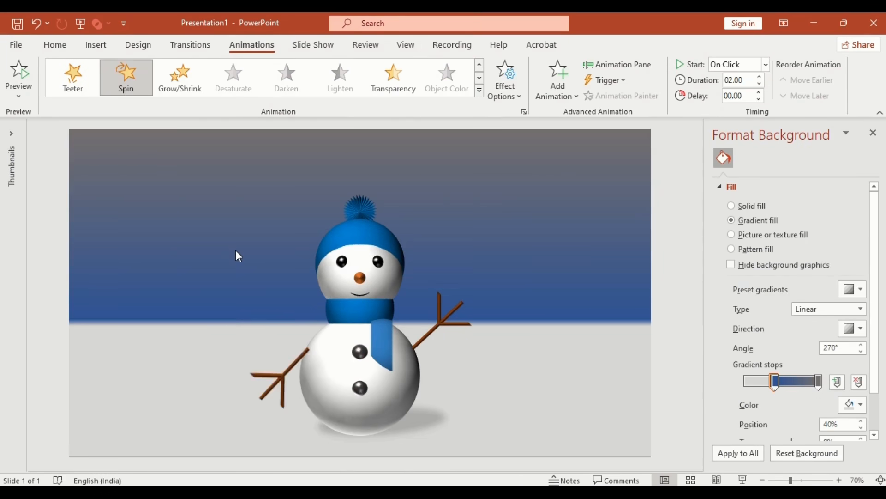
- Set the Spin to a custom 30° counterclockwise with Auto-reverse
{"action": "left_click", "coordinate": [521, 112]}
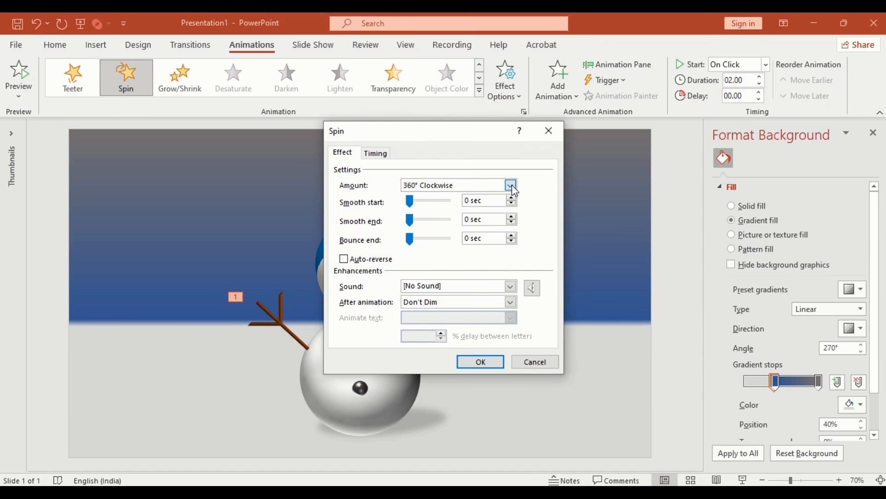
{"action": "left_click", "coordinate": [511, 186]}
{"action": "left_click", "coordinate": [491, 291]}
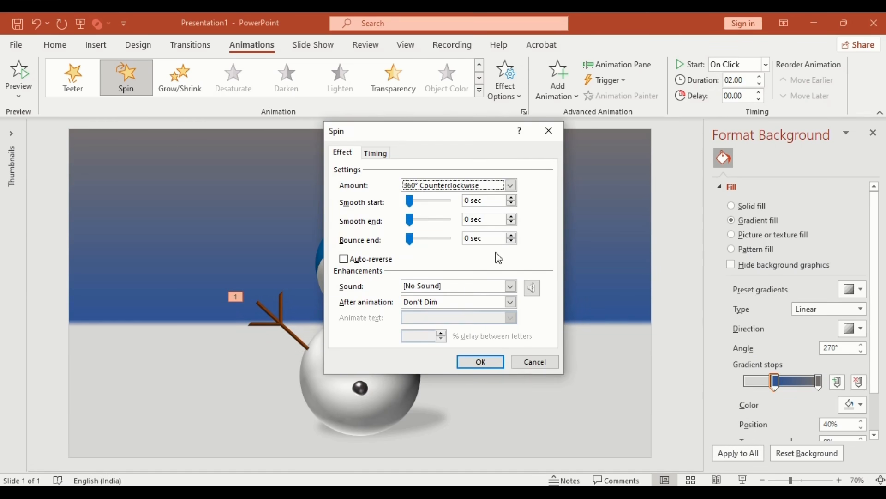
{"action": "left_click", "coordinate": [511, 185]}
{"action": "left_click", "coordinate": [465, 259]}
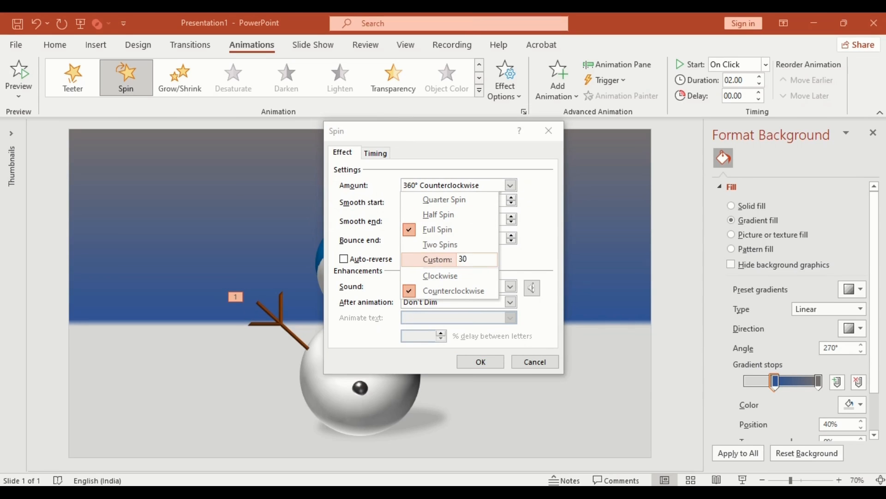
{"action": "type", "text": "30"}
{"action": "key", "text": "Return"}
{"action": "left_click", "coordinate": [346, 259]}
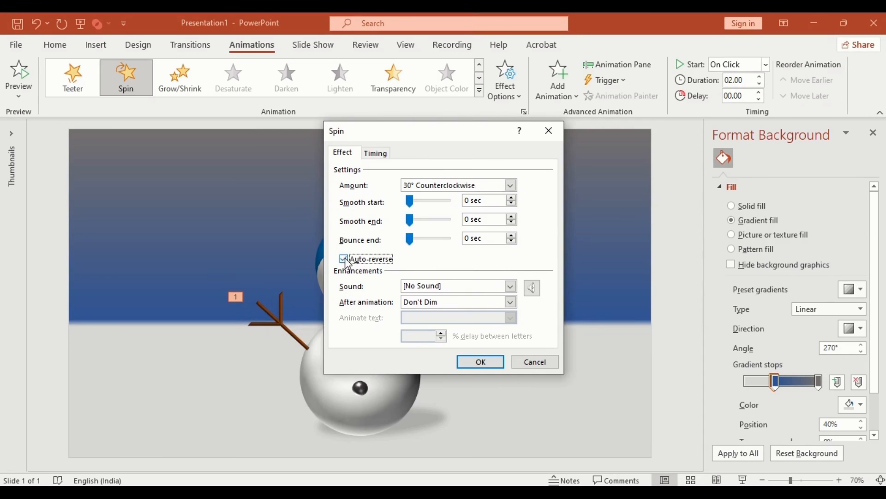
- Give the spin a 0.5-second duration repeated 10 times, then start the slide show
{"action": "left_click", "coordinate": [385, 154]}
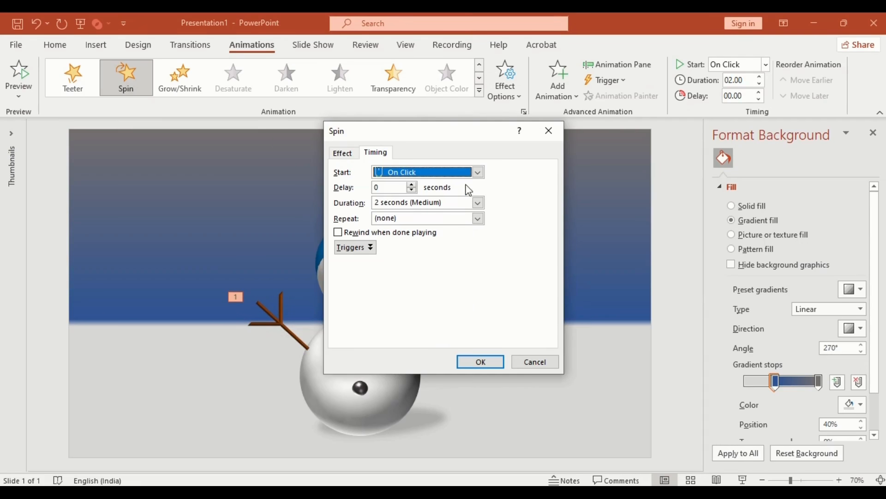
{"action": "left_click", "coordinate": [478, 203]}
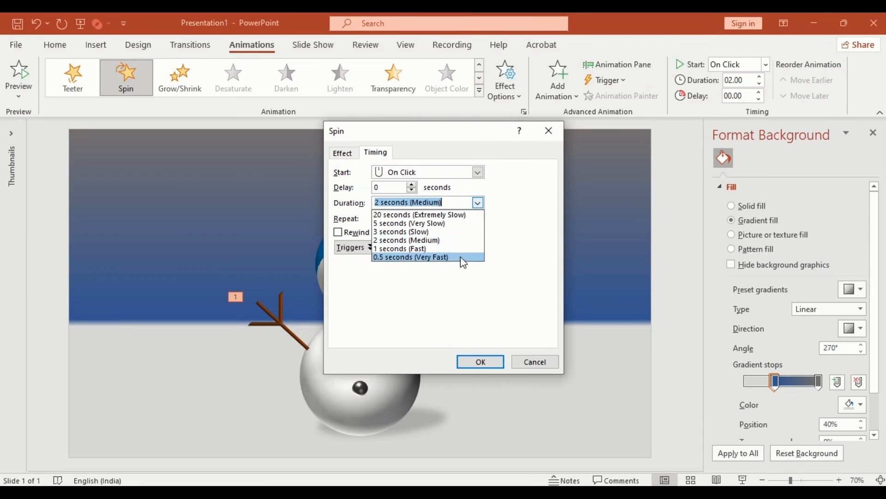
{"action": "left_click", "coordinate": [463, 258]}
{"action": "left_click", "coordinate": [478, 218]}
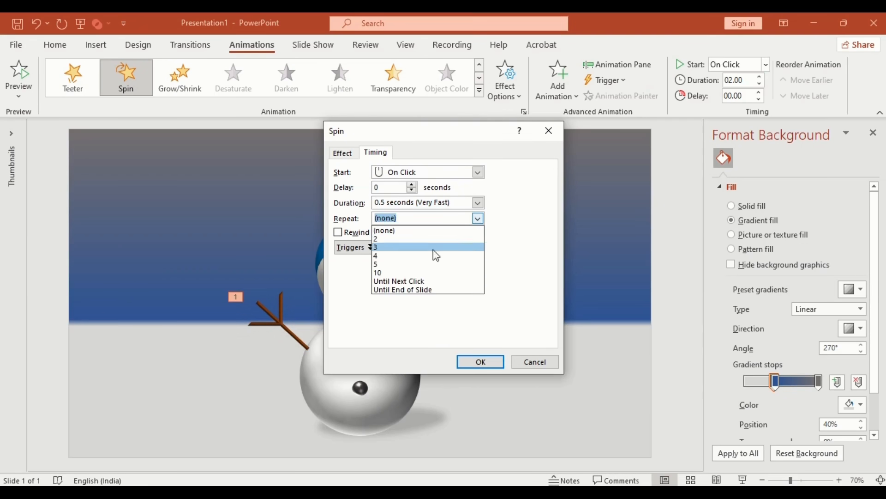
{"action": "left_click", "coordinate": [403, 273]}
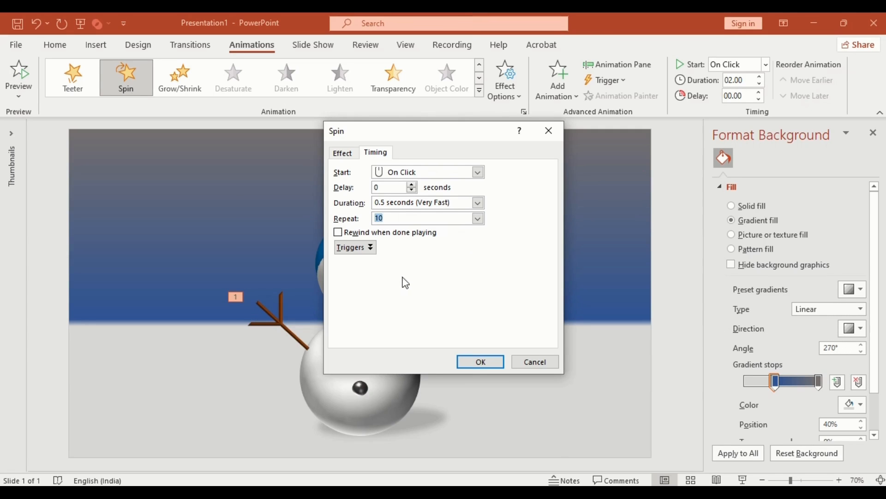
{"action": "left_click", "coordinate": [467, 361]}
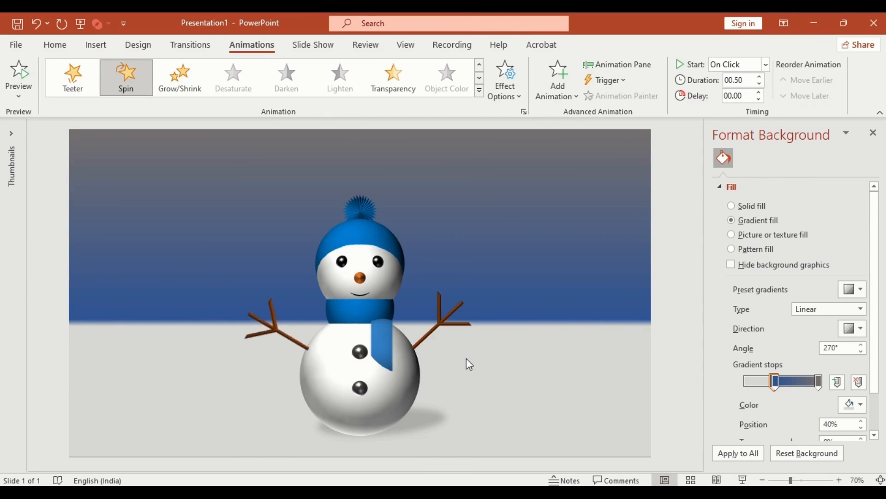
{"action": "left_click", "coordinate": [873, 134]}
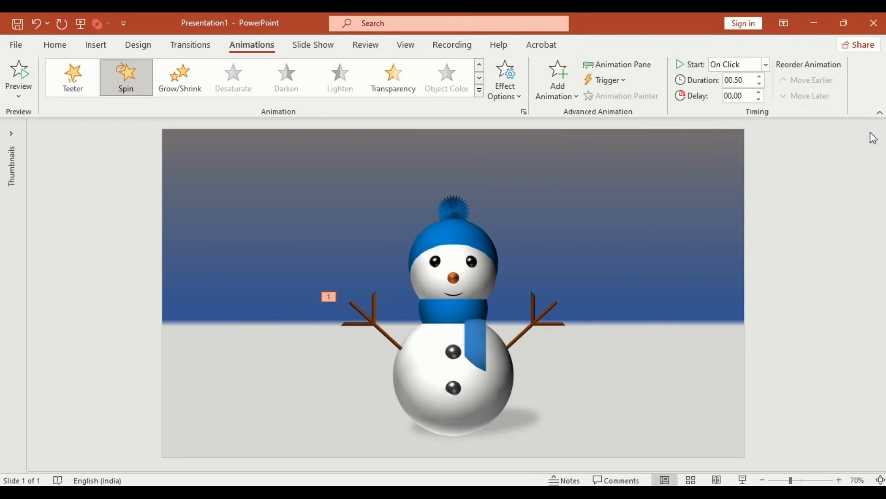
{"action": "left_click", "coordinate": [742, 479]}
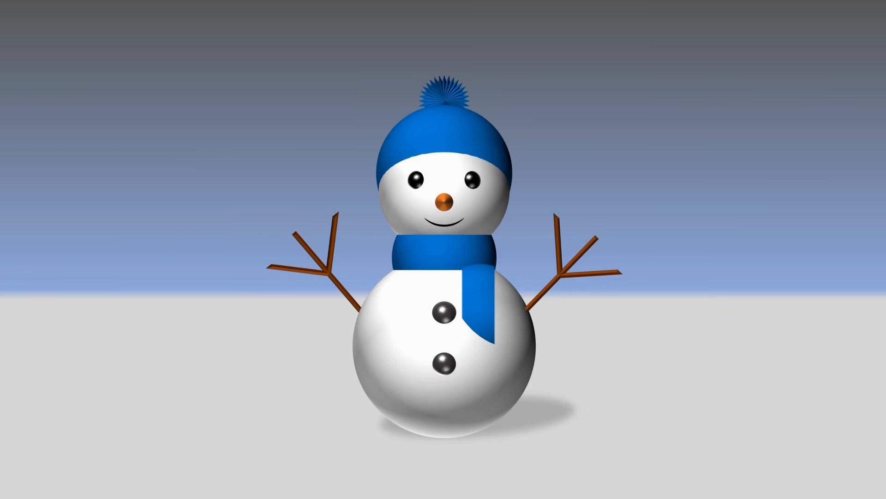